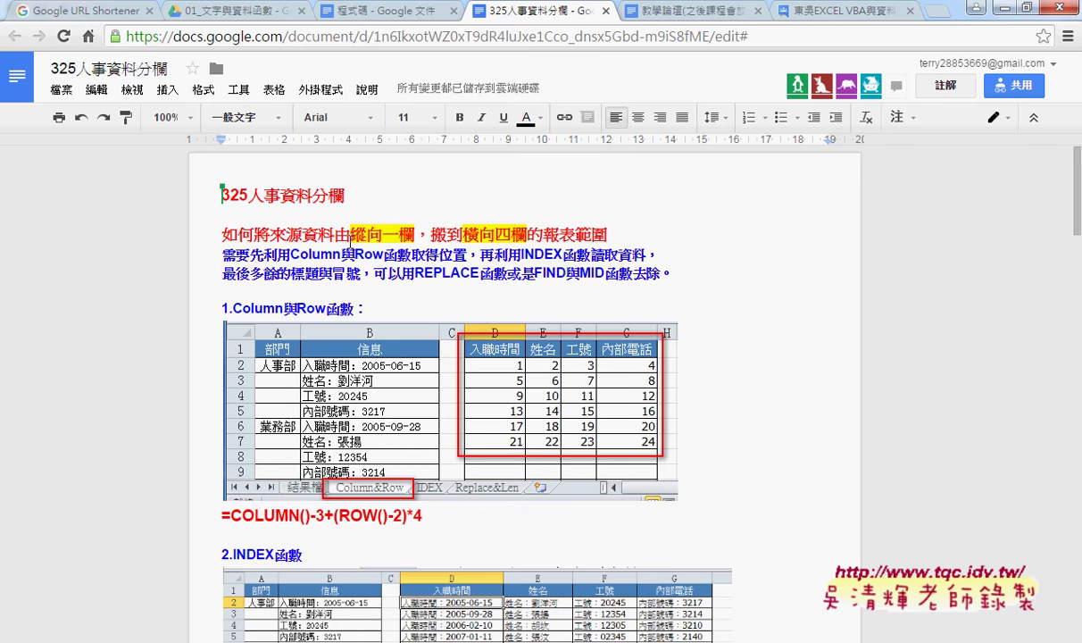
Select the phrases 縱向一欄 and 橫向四欄 in the red heading.
drag(351, 234, 412, 230)
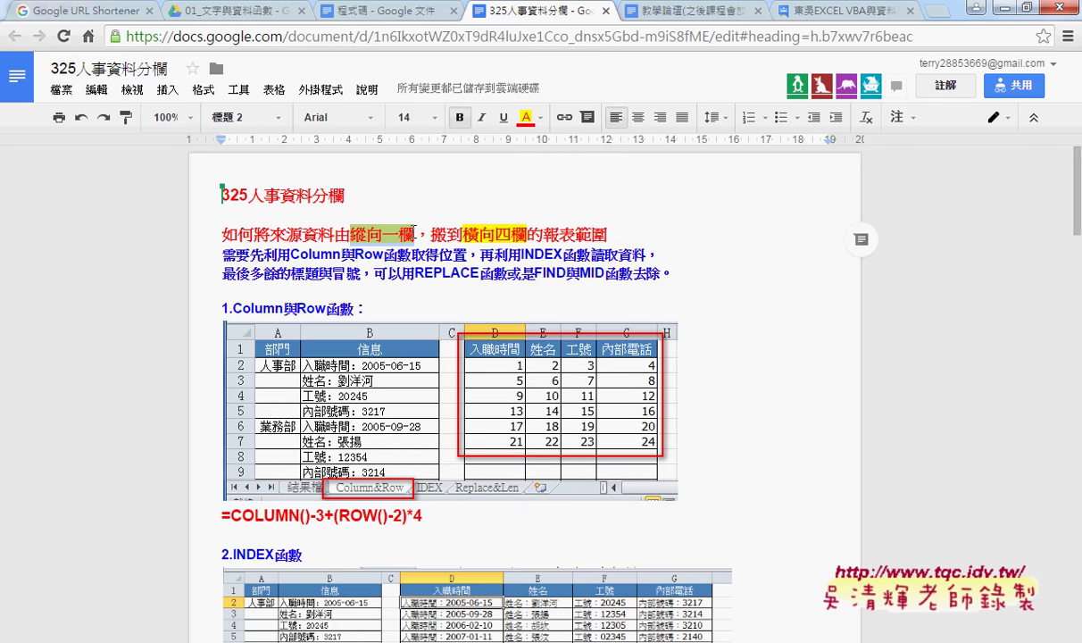
drag(463, 234, 527, 230)
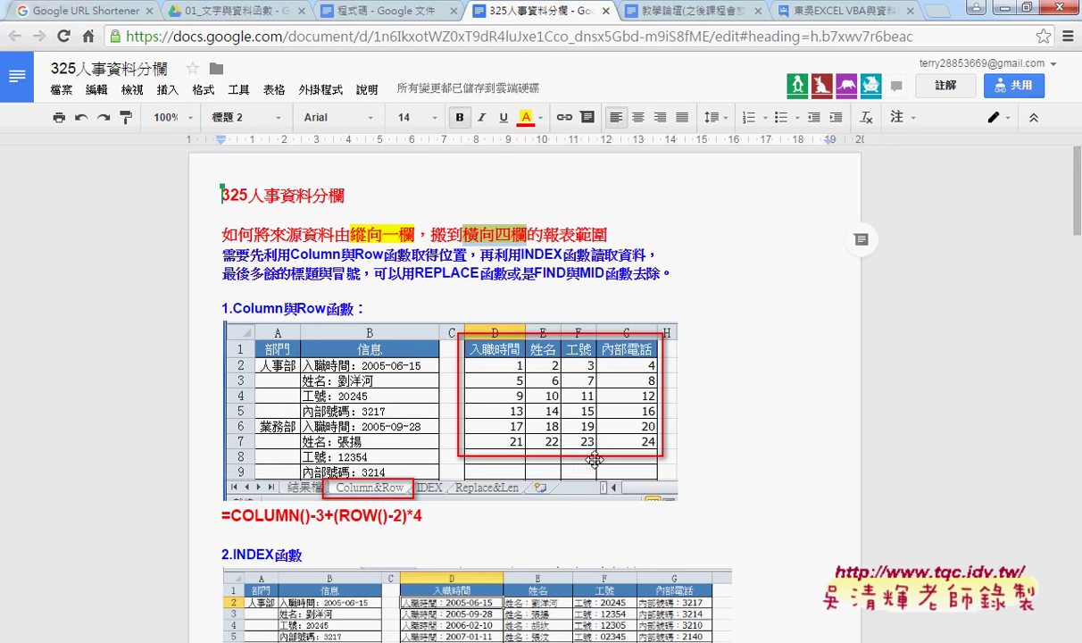
scroll(565, 465, down, 3)
scroll(438, 349, up, 2)
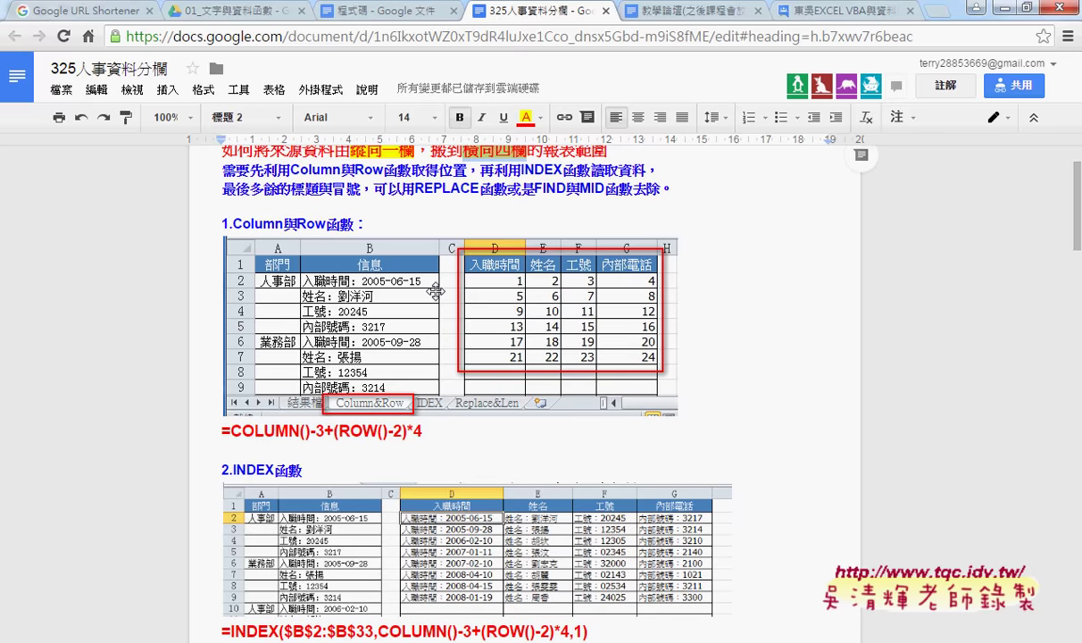
Select Column與Row函數 and then INDEX in the first intro line.
drag(292, 168, 387, 169)
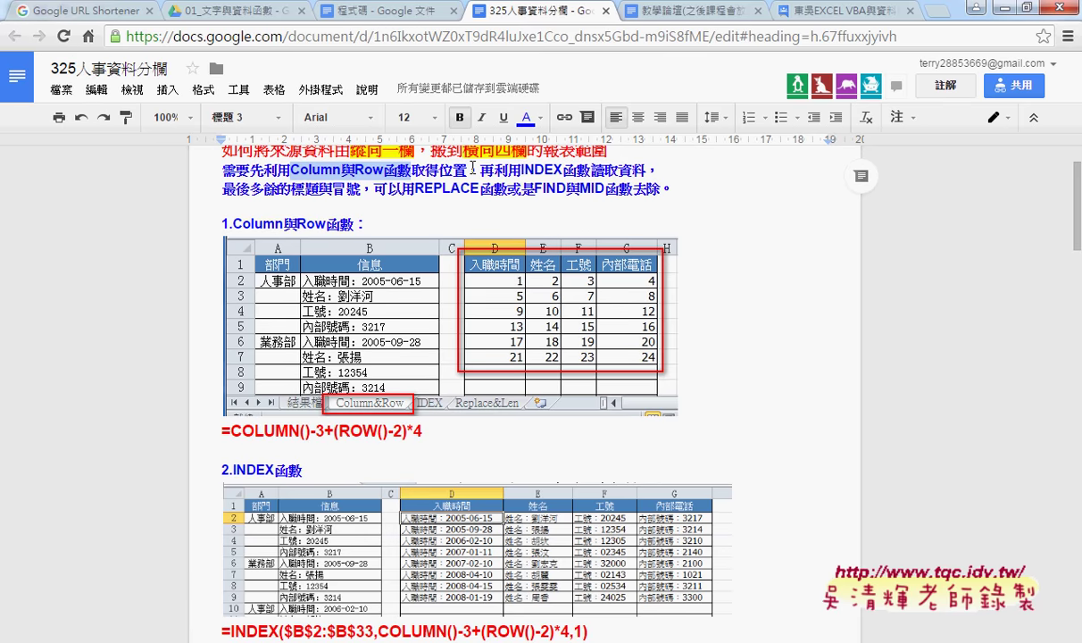
drag(521, 169, 563, 169)
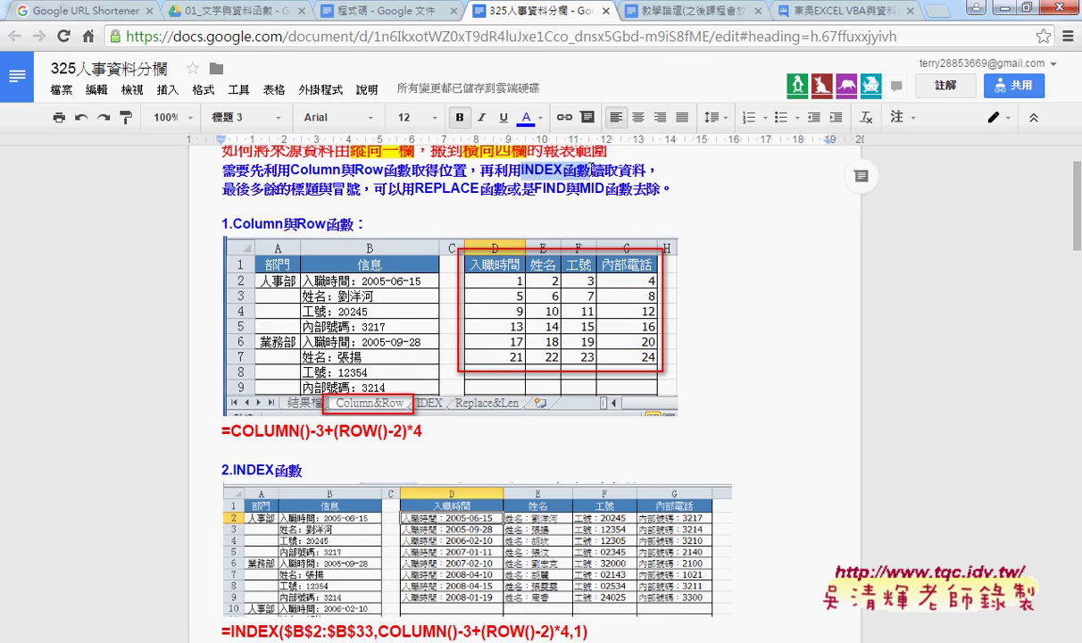
click(611, 165)
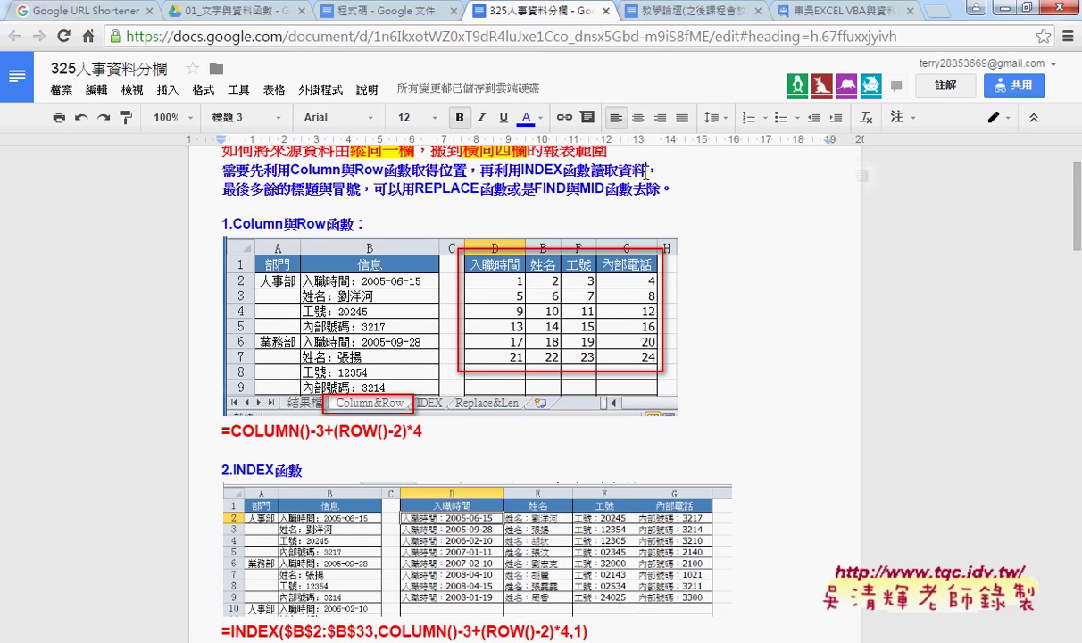
click(645, 169)
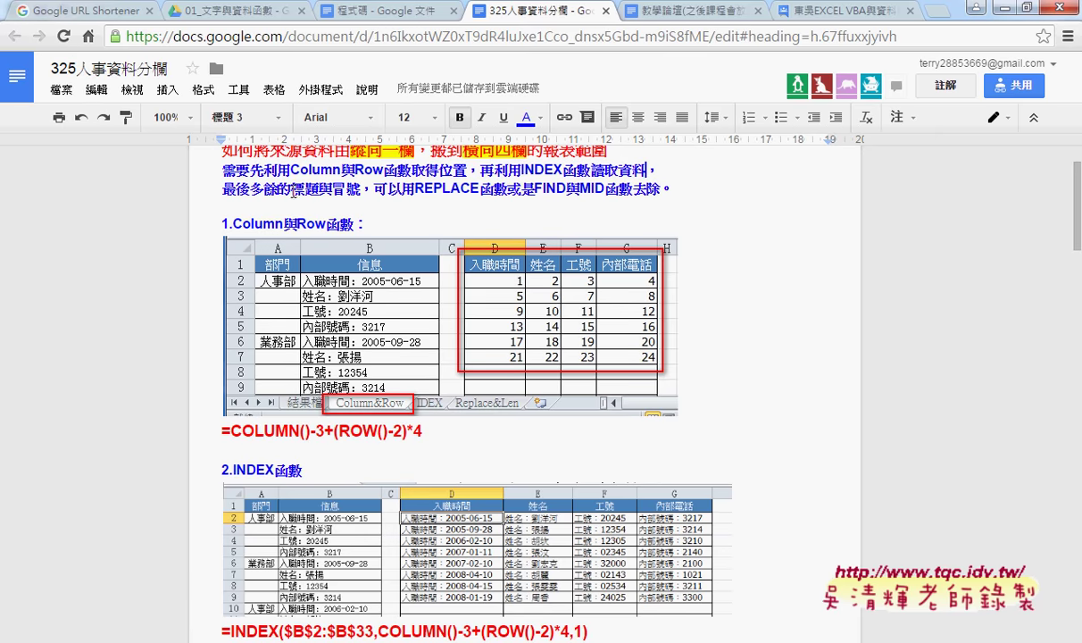
Select 標題與冒號, REPLACE函數 and FIND與MID函數 on the third intro line, ending with REPLACE函數 selected.
drag(289, 189, 361, 190)
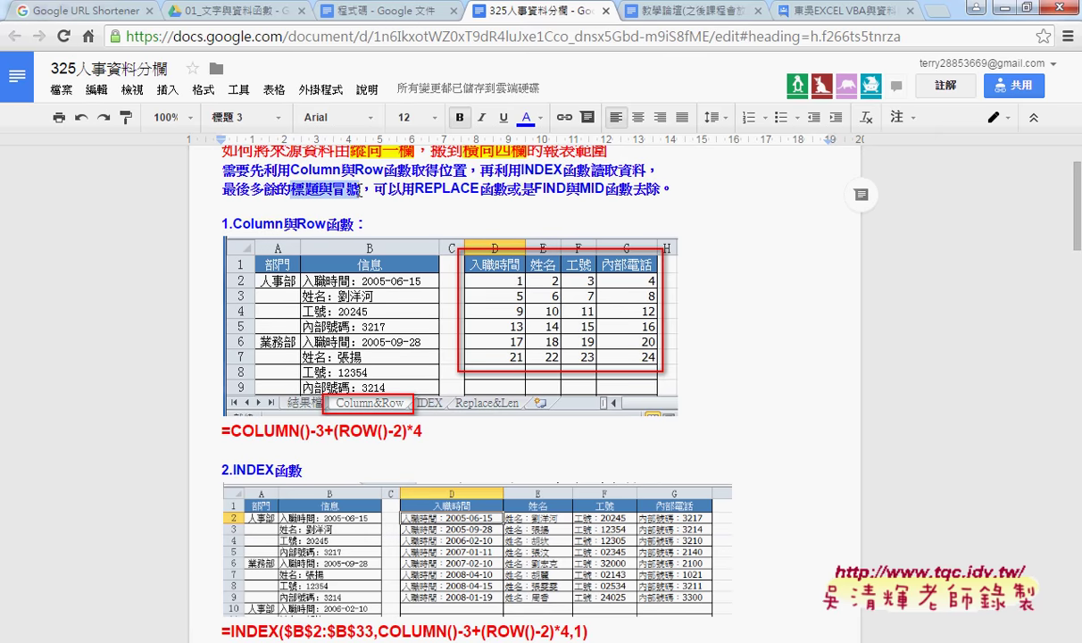
drag(413, 190, 606, 189)
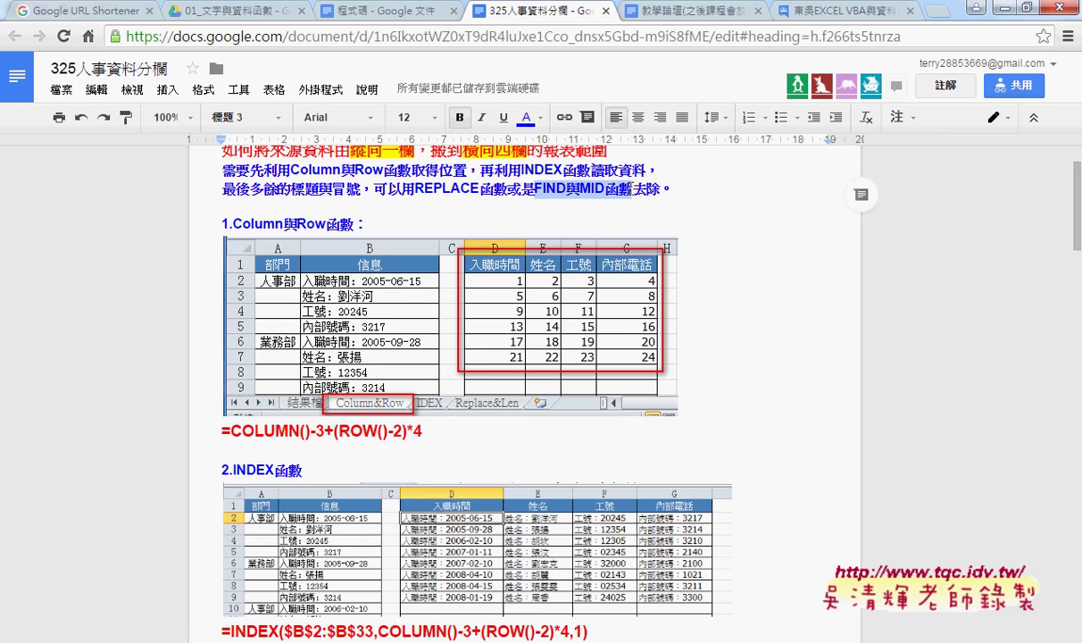
drag(605, 190, 635, 204)
drag(414, 189, 506, 189)
Give REPLACE函數 a yellow highlight.
click(527, 117)
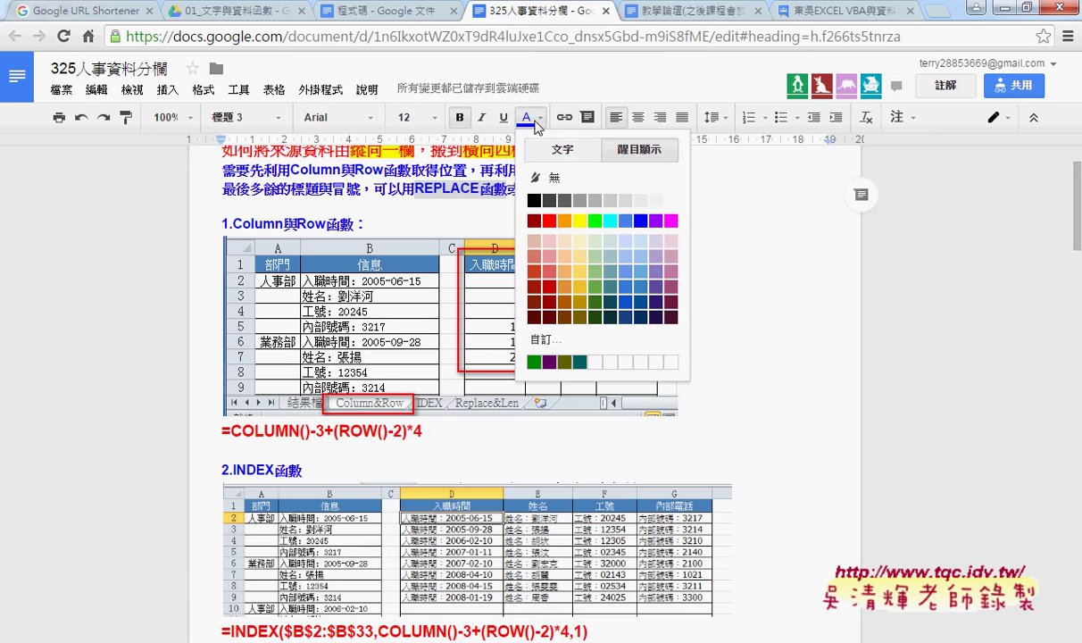
click(579, 221)
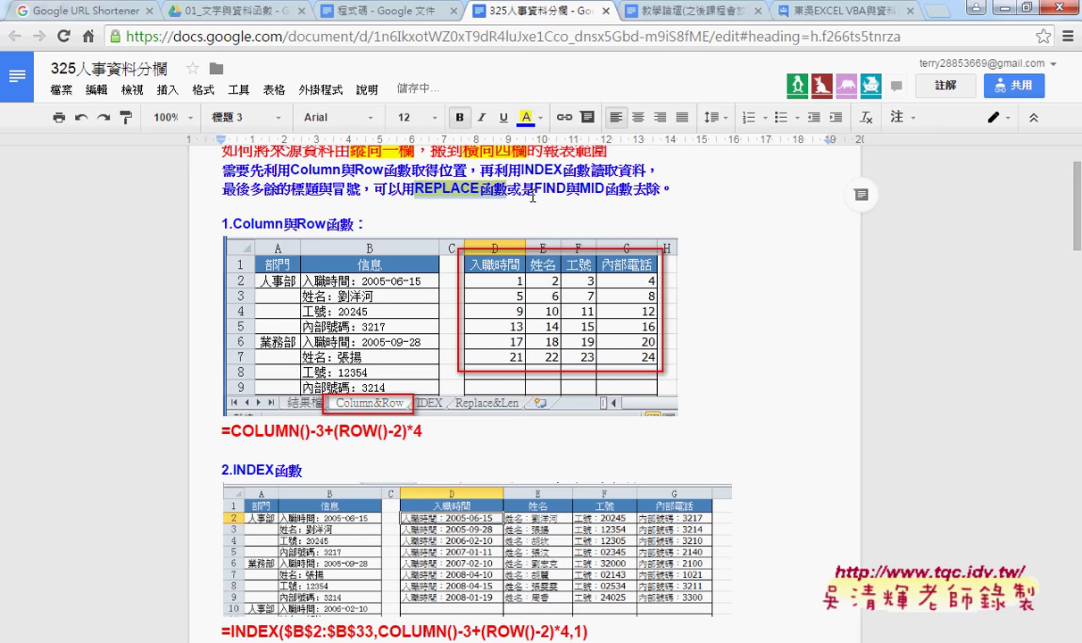
click(507, 189)
Highlight FIND與MID函數 in yellow as well.
drag(534, 190, 632, 190)
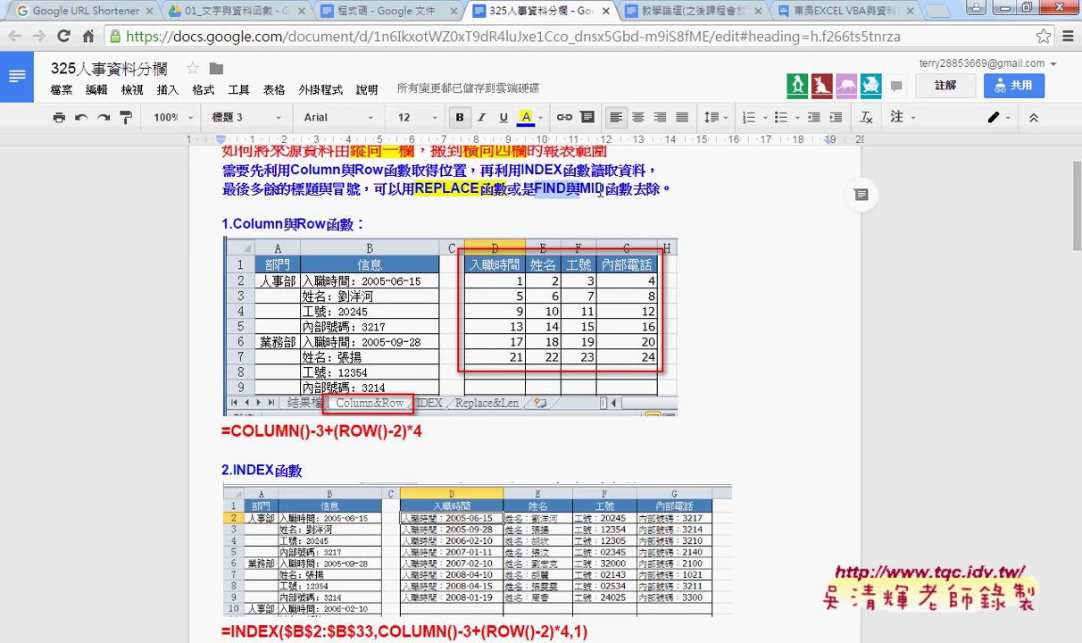
click(527, 117)
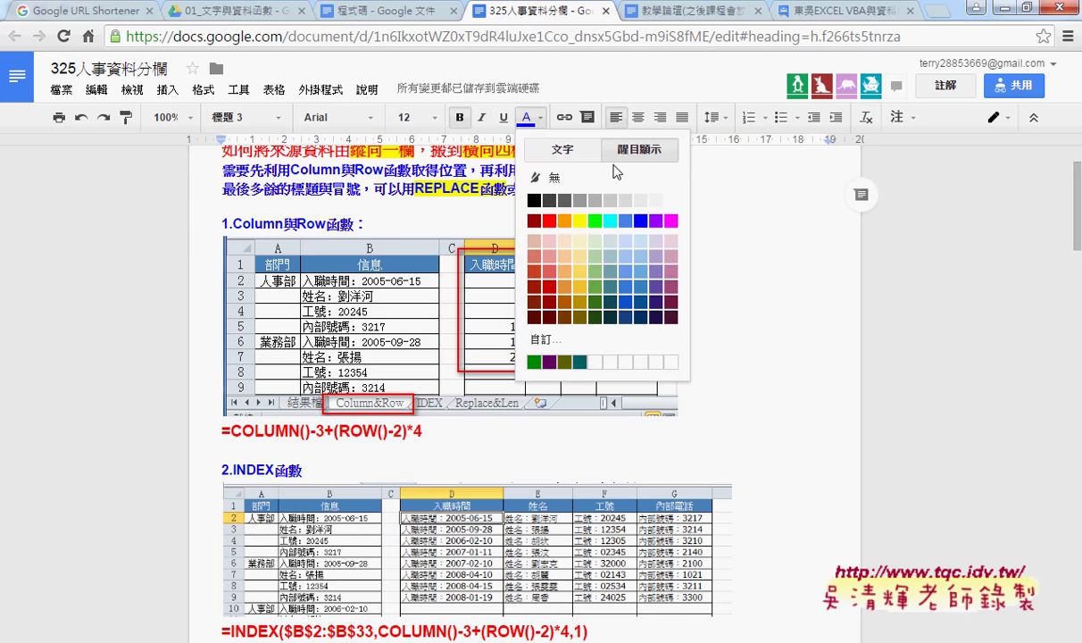
click(579, 221)
click(468, 189)
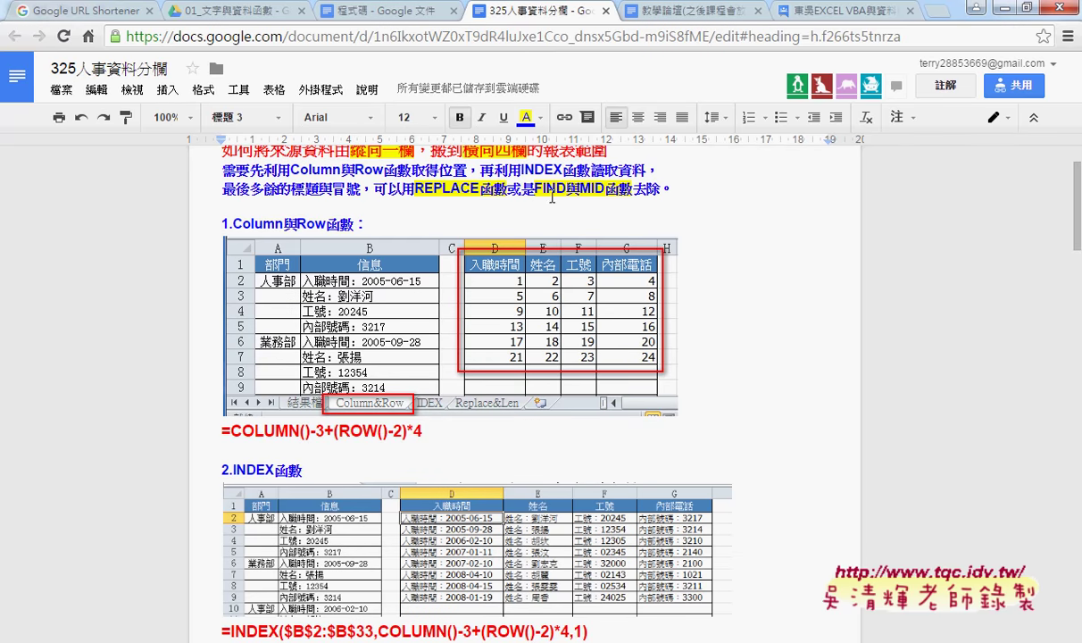
drag(534, 189, 605, 191)
scroll(831, 264, down, 2)
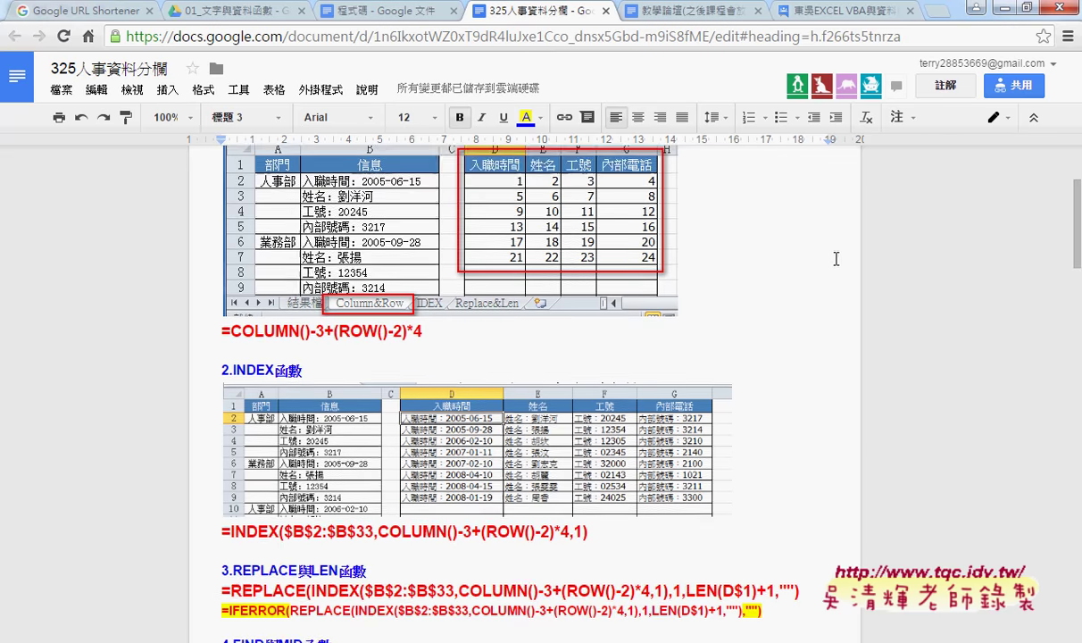
Scroll down to select the two-line MID formula, then minimize Chrome to reveal Excel.
scroll(830, 264, down, 1)
scroll(831, 264, down, 1)
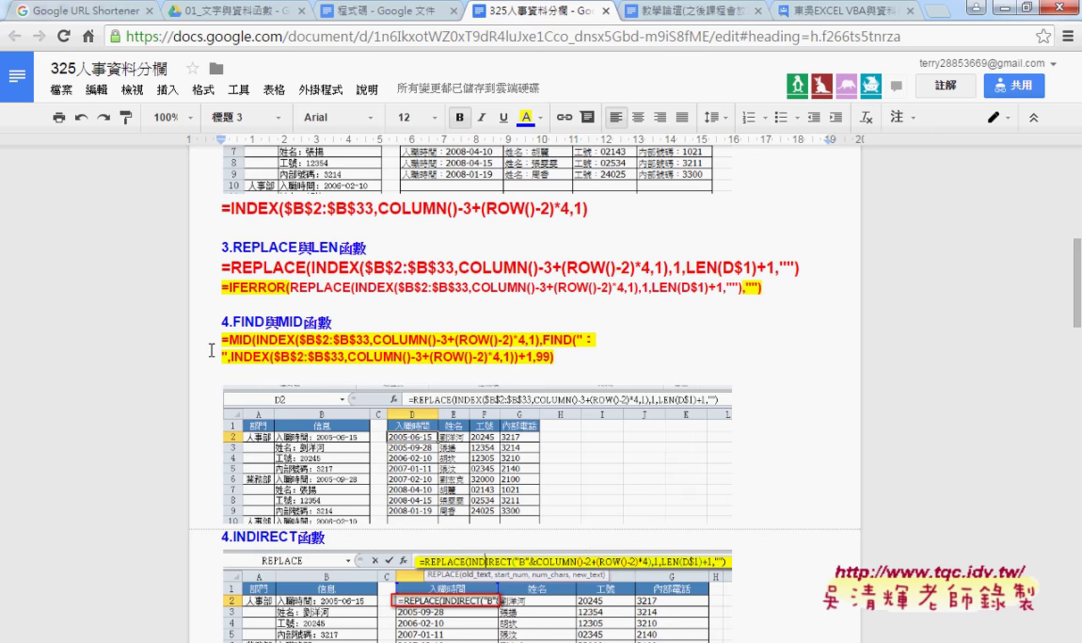
drag(202, 332, 560, 356)
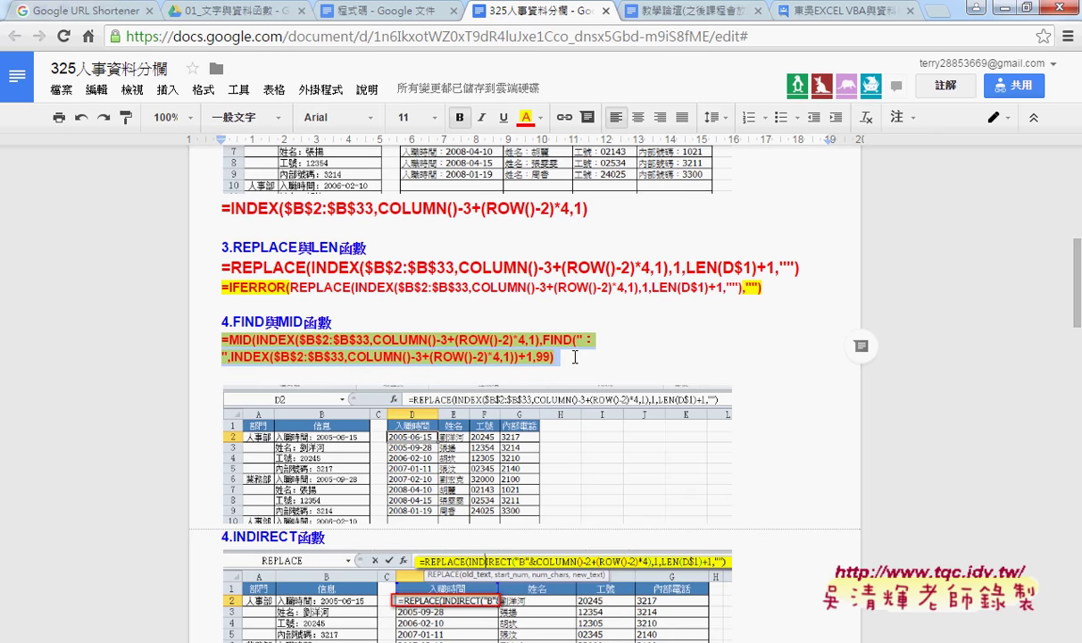
click(1006, 9)
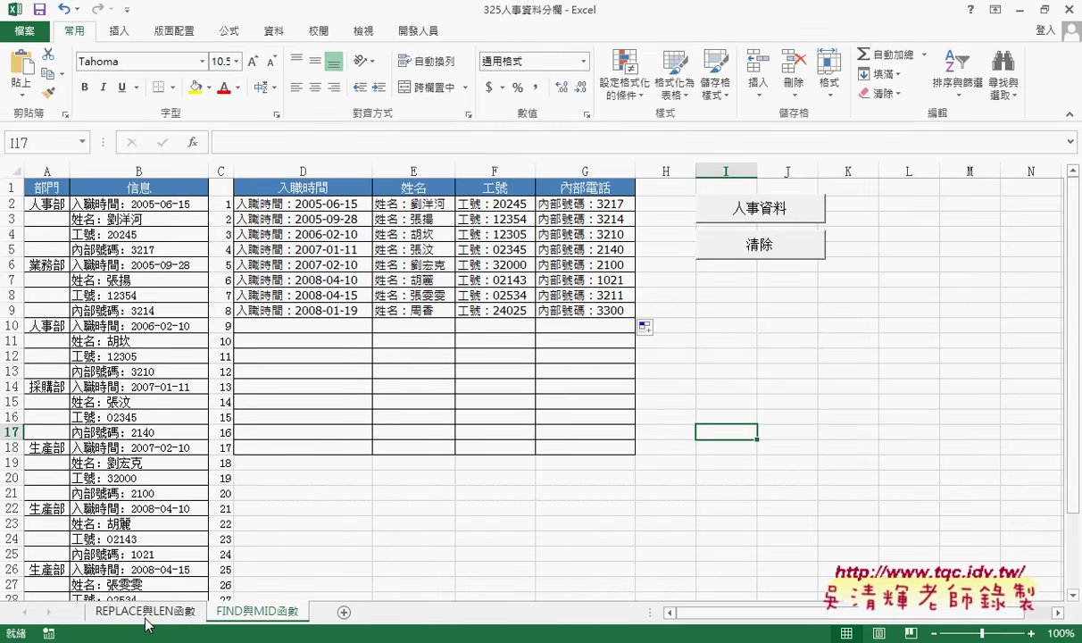
click(145, 612)
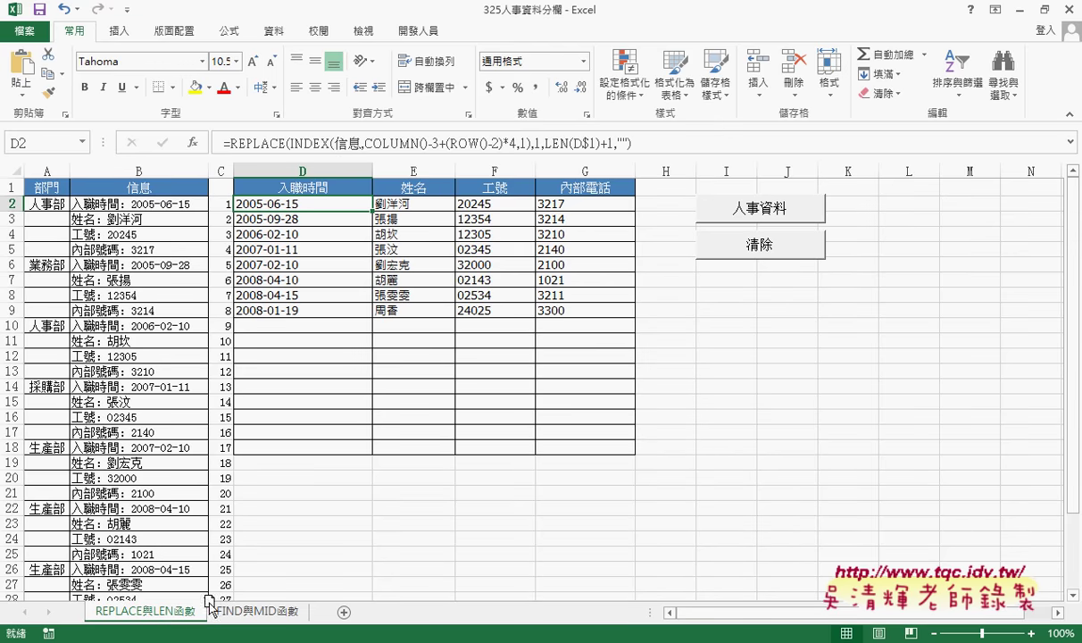
mouse_move(206, 597)
mouse_down()
mouse_move(222, 598)
mouse_move(181, 612)
mouse_up()
click(247, 618)
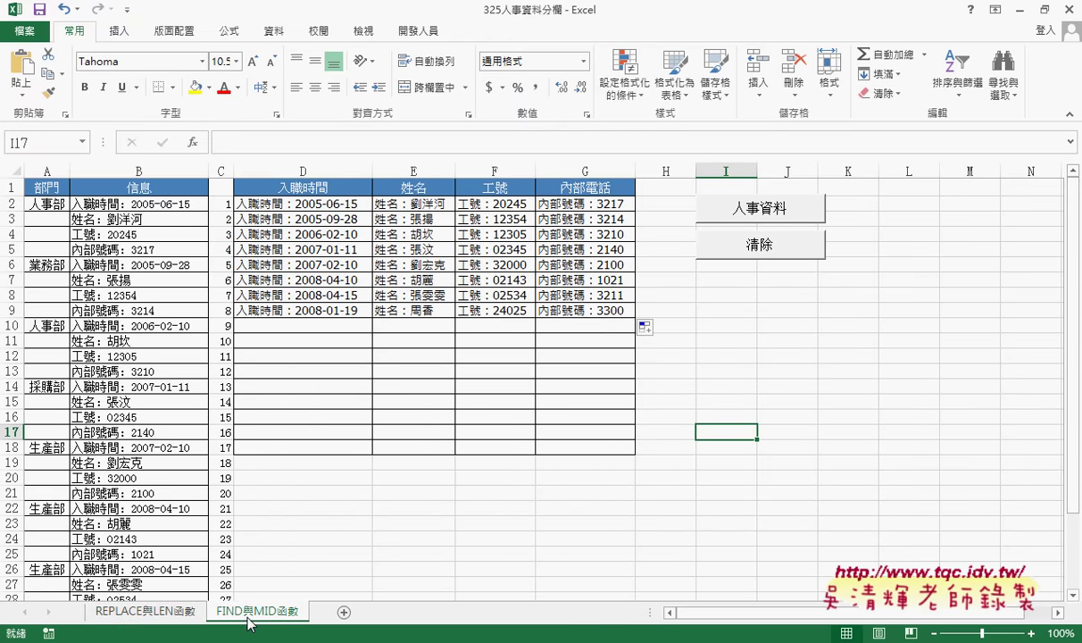
click(183, 612)
click(237, 612)
click(271, 204)
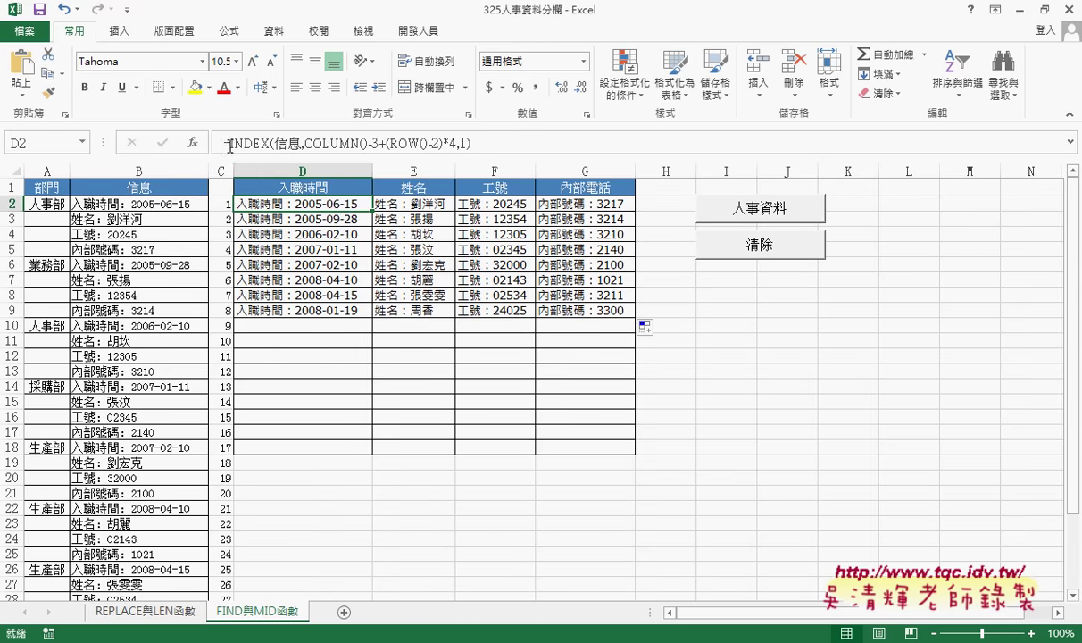
Cut D2's INDEX formula, leaving only '=', and pick FIND from the 文字 category.
drag(223, 143, 521, 146)
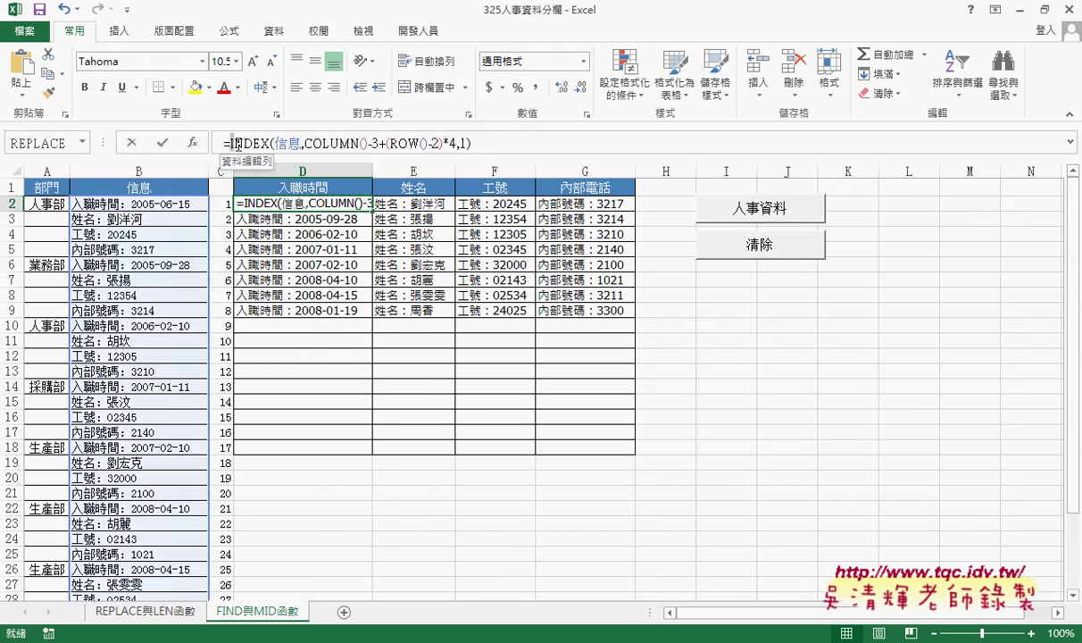
right_click(404, 146)
click(438, 155)
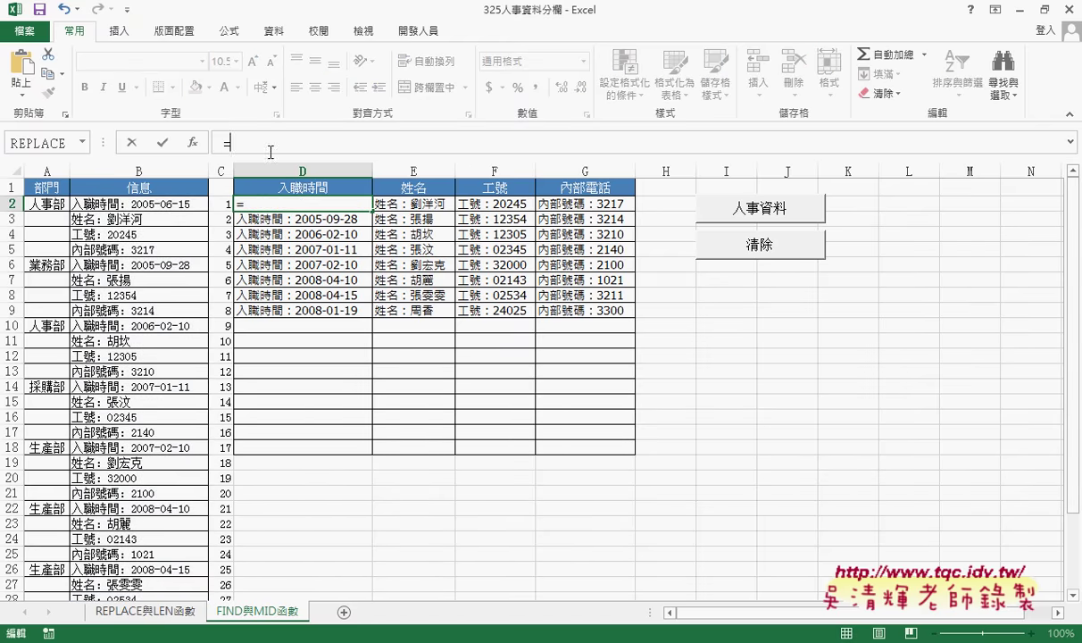
click(192, 142)
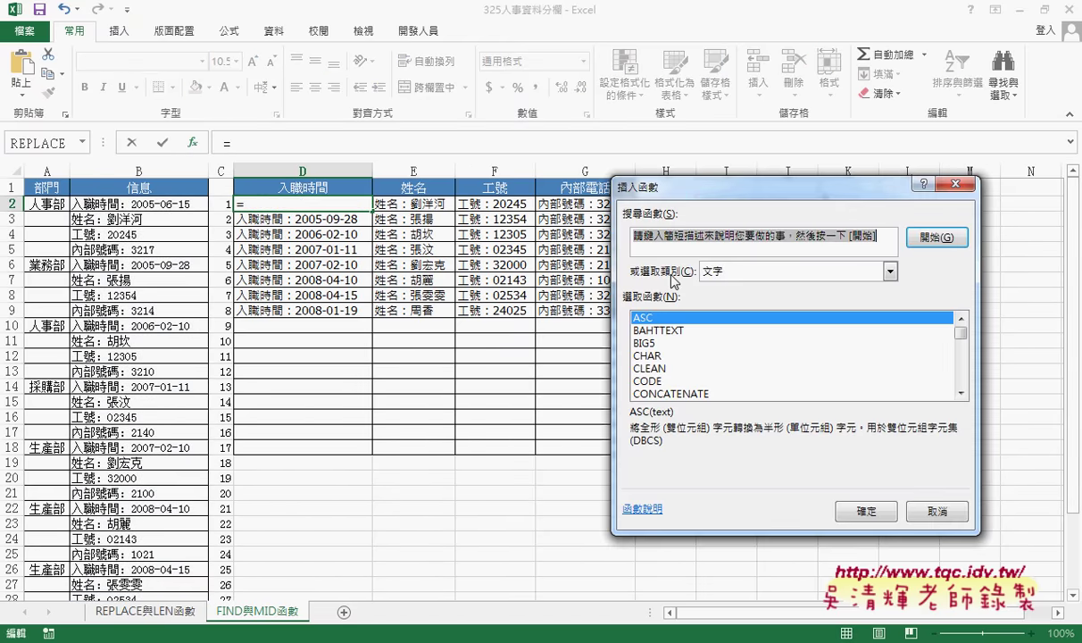
click(785, 273)
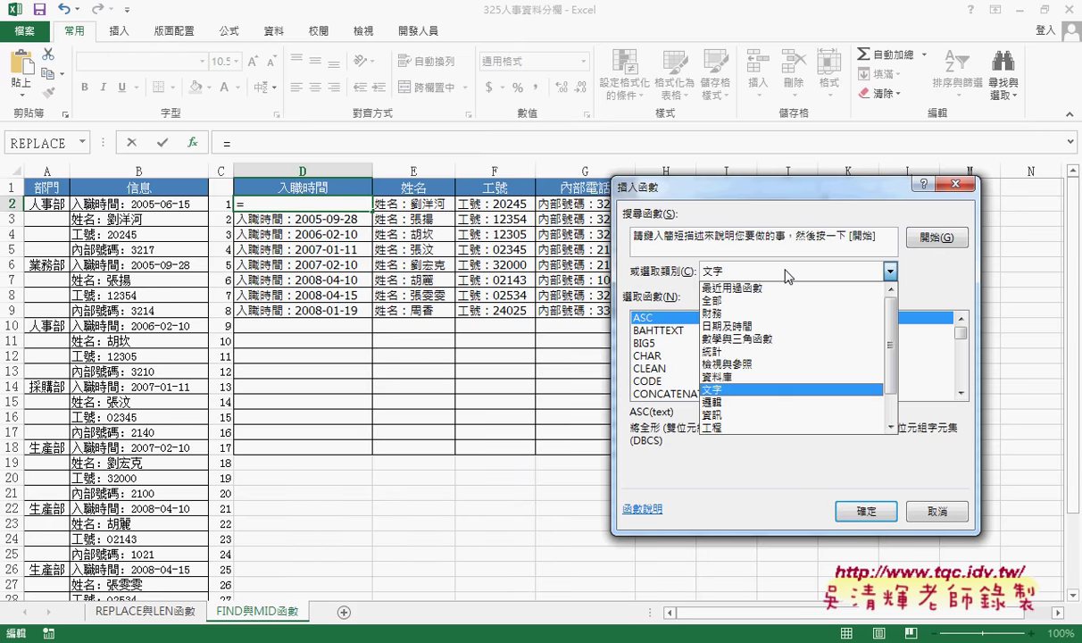
click(786, 273)
scroll(906, 335, down, 2)
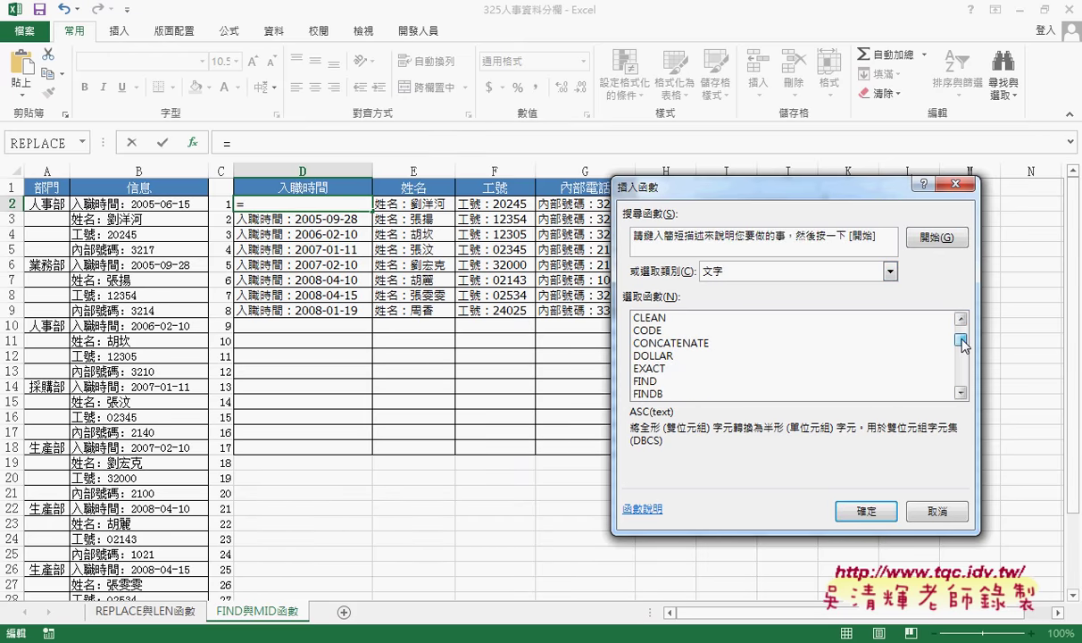
click(740, 383)
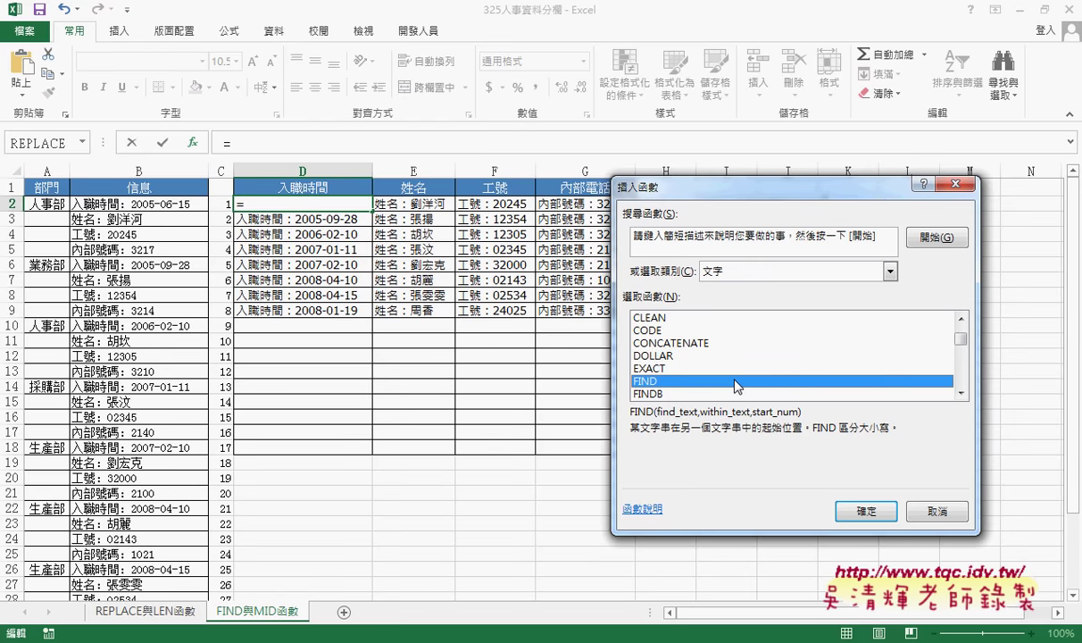
Set FIND's Find_text to the full-width colon "：" in quotes.
click(859, 512)
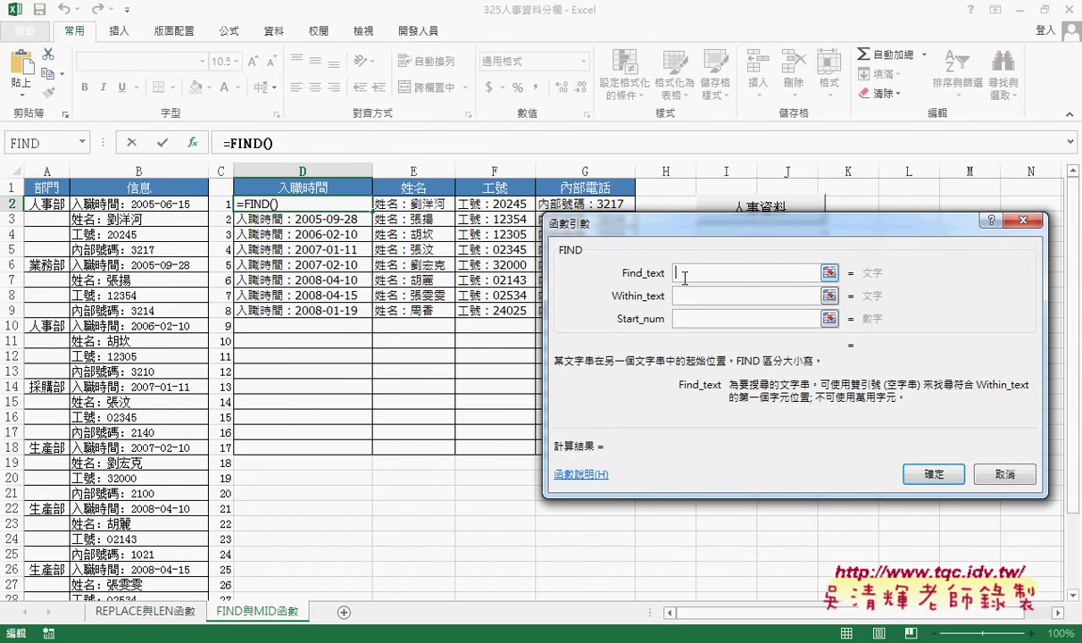
text("")
key(grave)
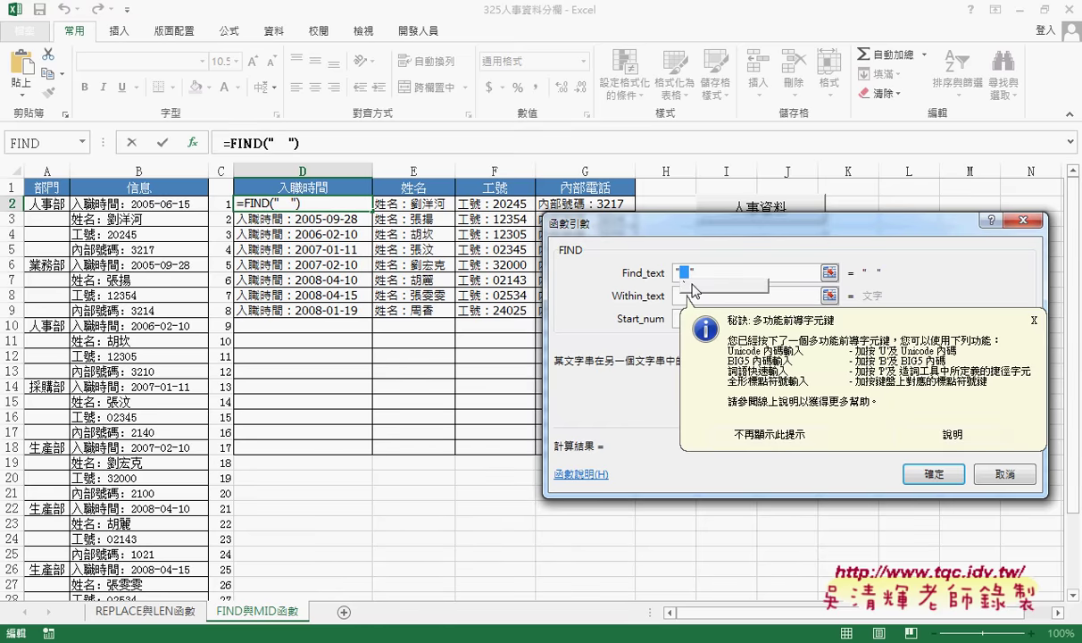
text(：)
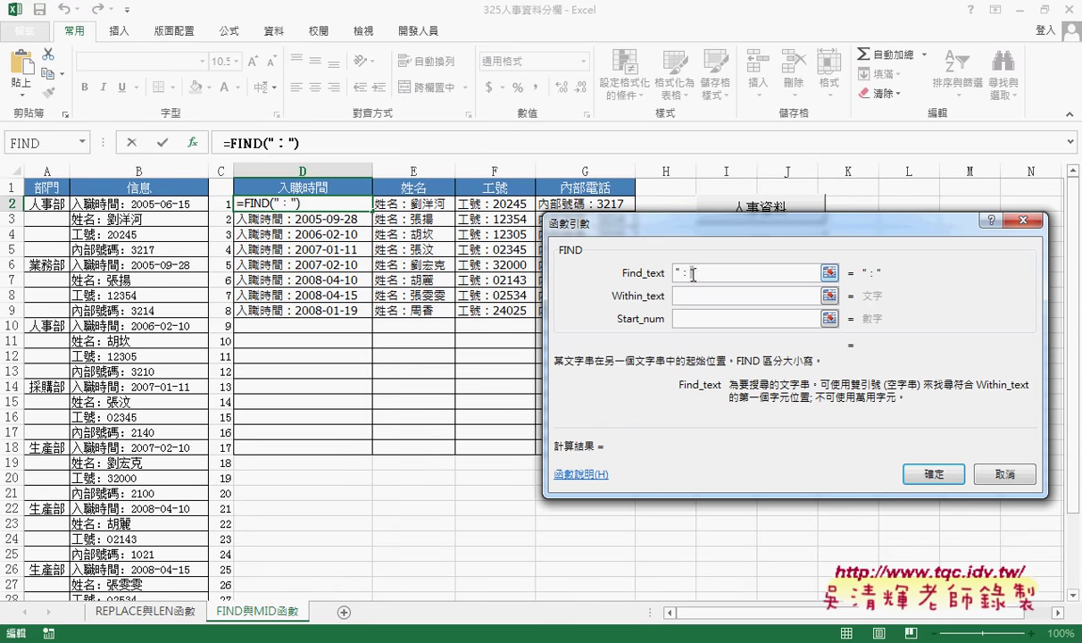
drag(680, 275, 685, 275)
click(685, 275)
double_click(684, 272)
text(:)
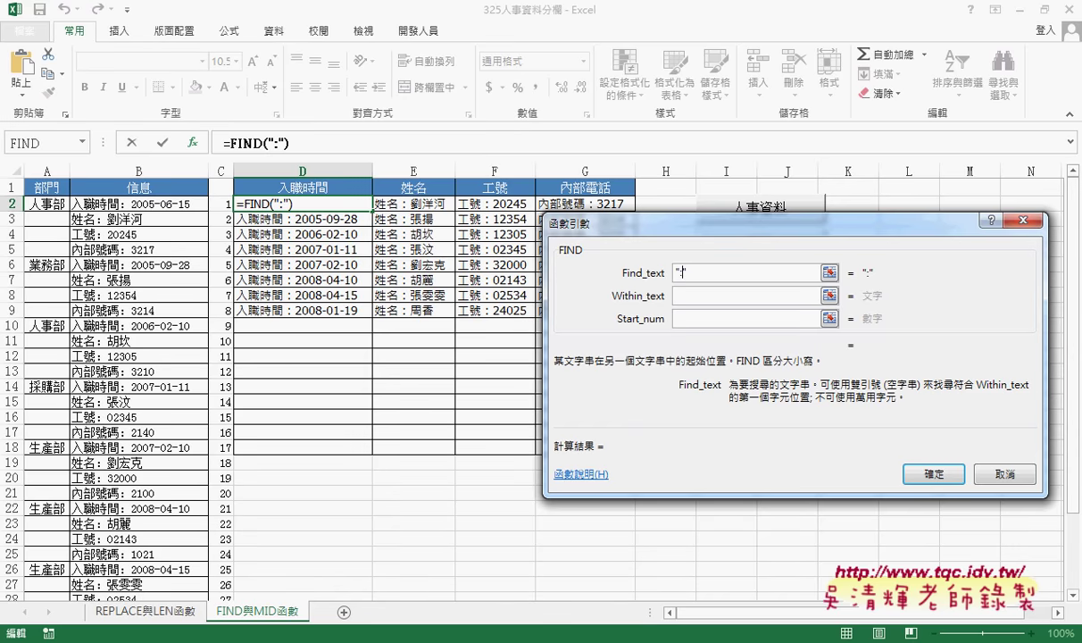
key(BackSpace)
text(`)
key(BackSpace)
text(：)
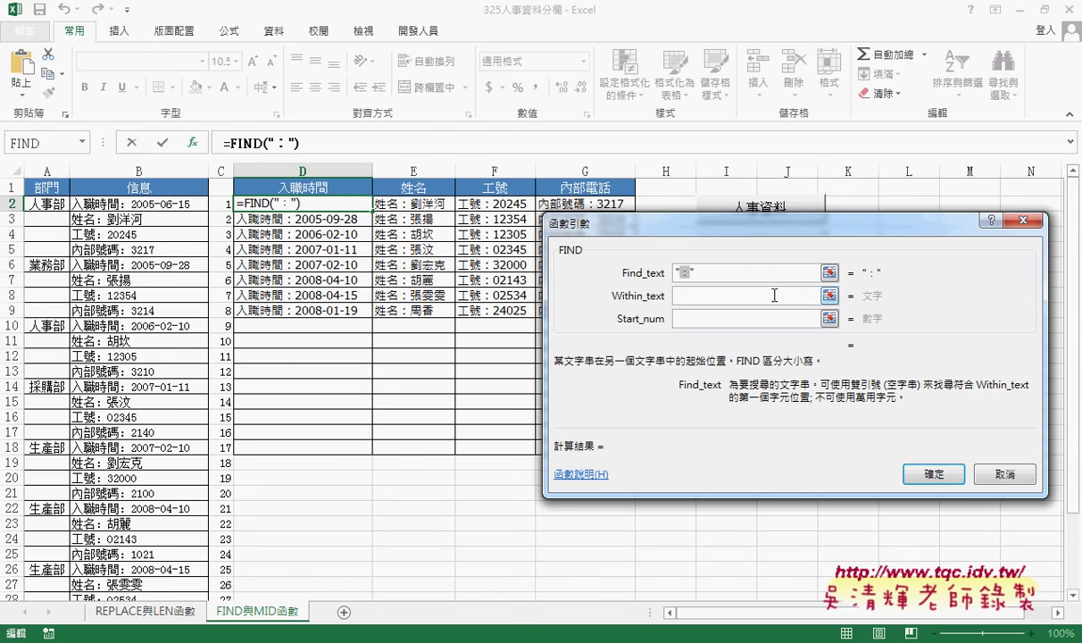
Paste INDEX(信息,COLUMN()-3+(ROW()-2)*4,1) as Within_text and confirm, so D2 returns 5.
click(720, 297)
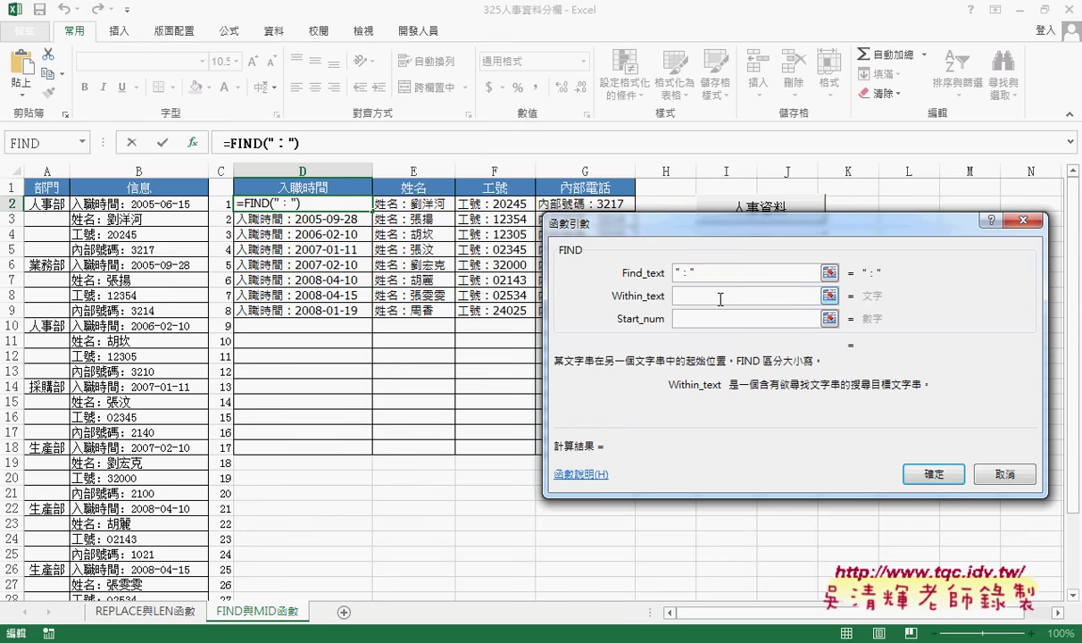
right_click(702, 298)
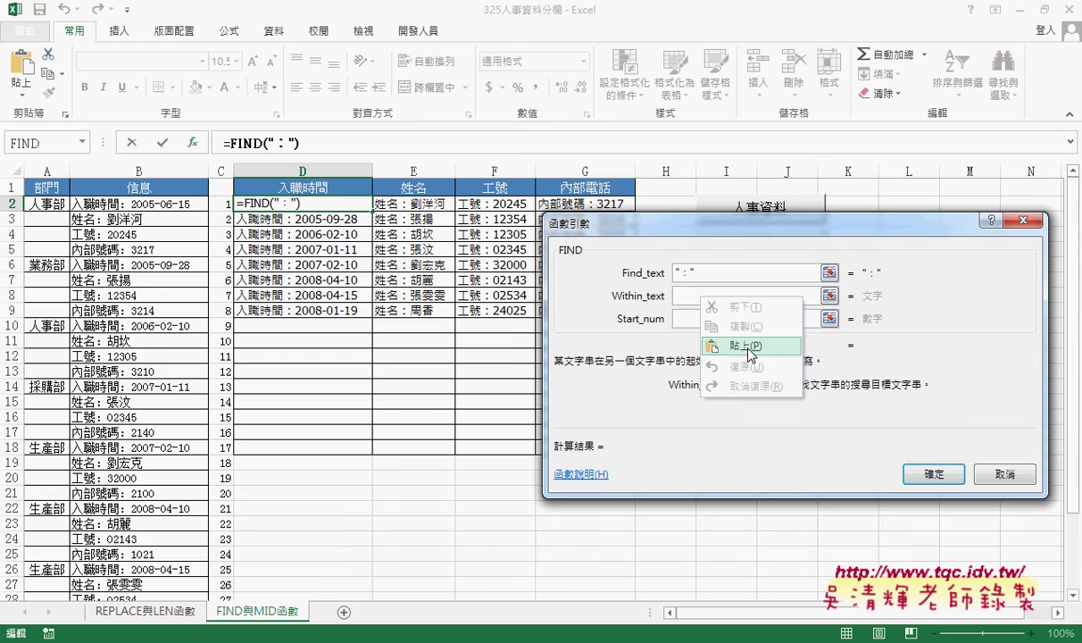
click(752, 353)
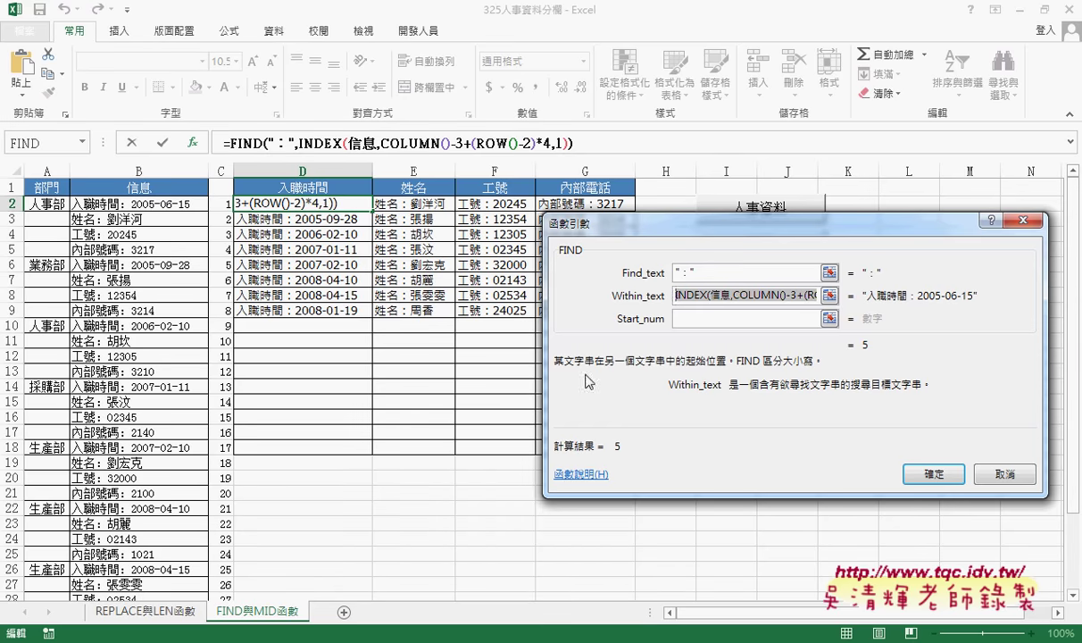
click(931, 474)
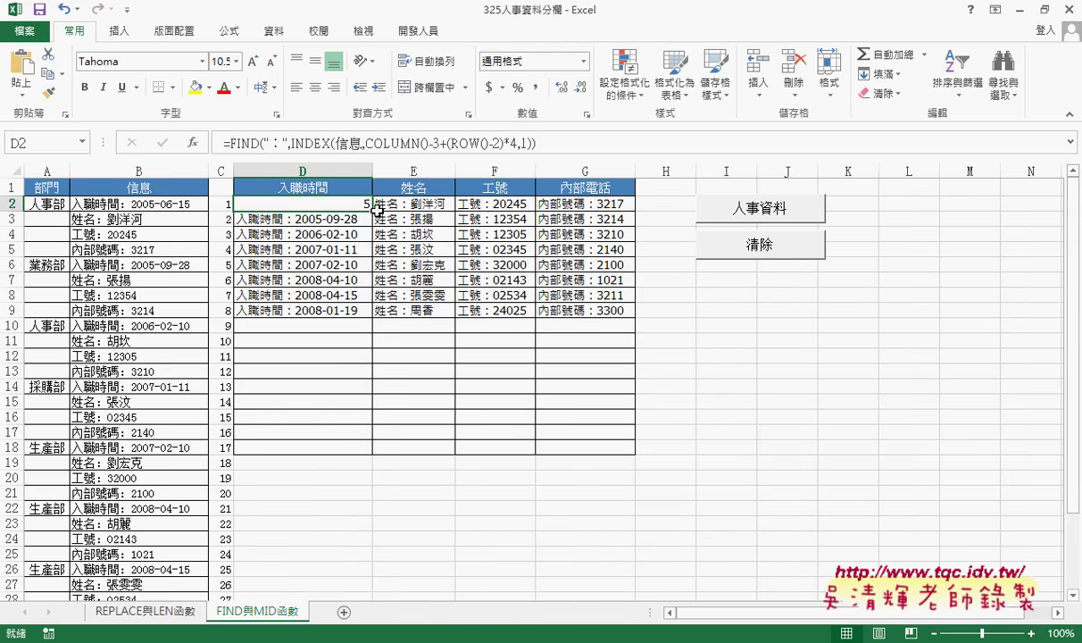
Cut D2's FIND formula and insert a MID function in its place.
drag(218, 143, 507, 146)
right_click(505, 146)
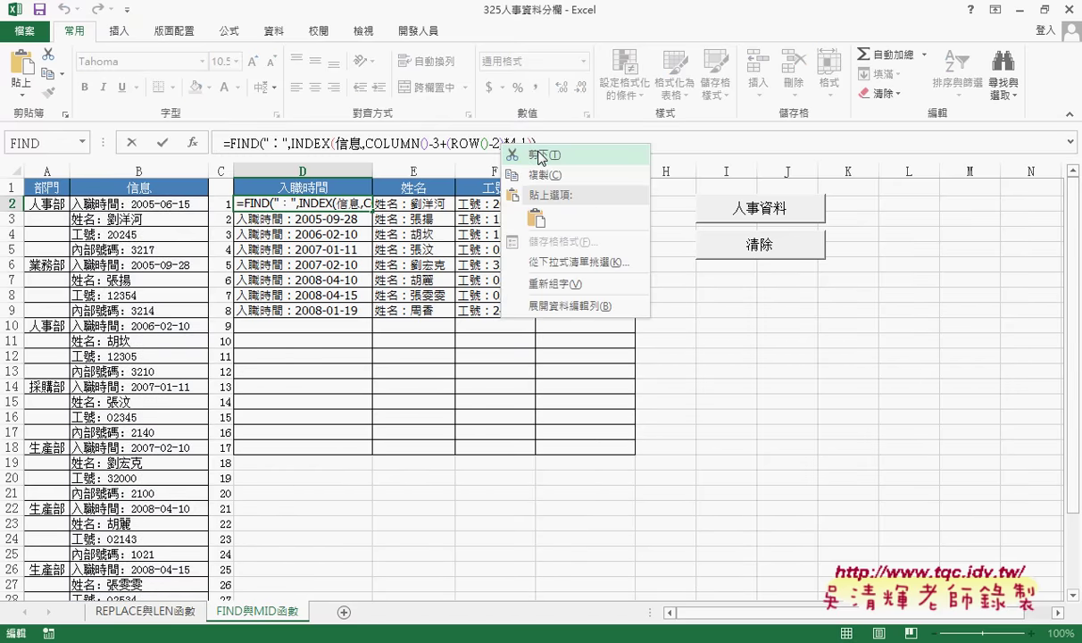
click(541, 155)
click(192, 143)
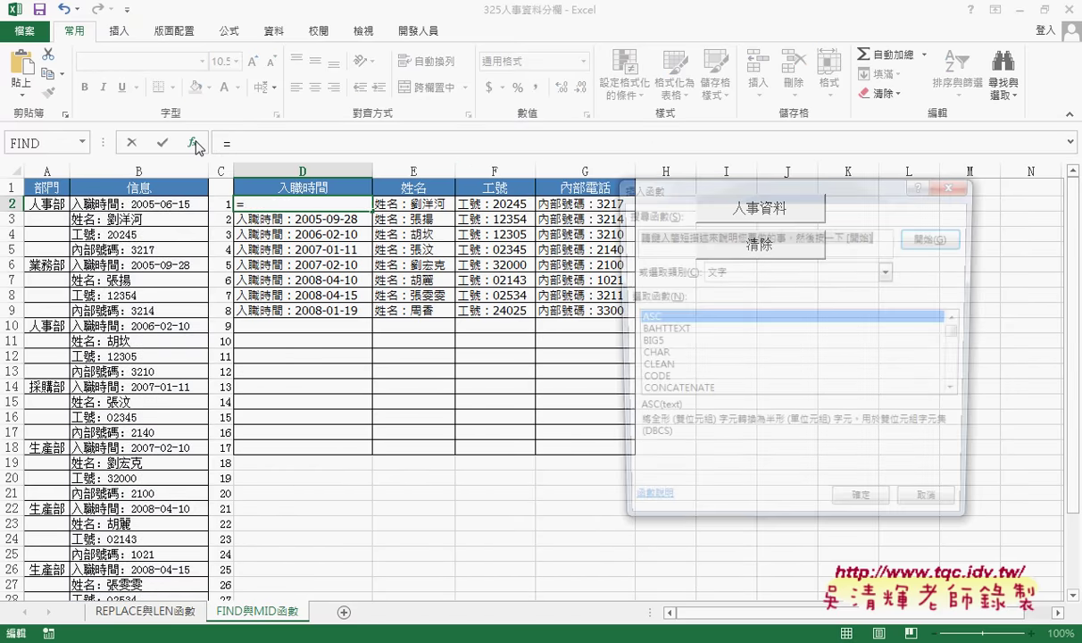
click(961, 393)
click(961, 393)
click(961, 393)
click(961, 393)
click(961, 393)
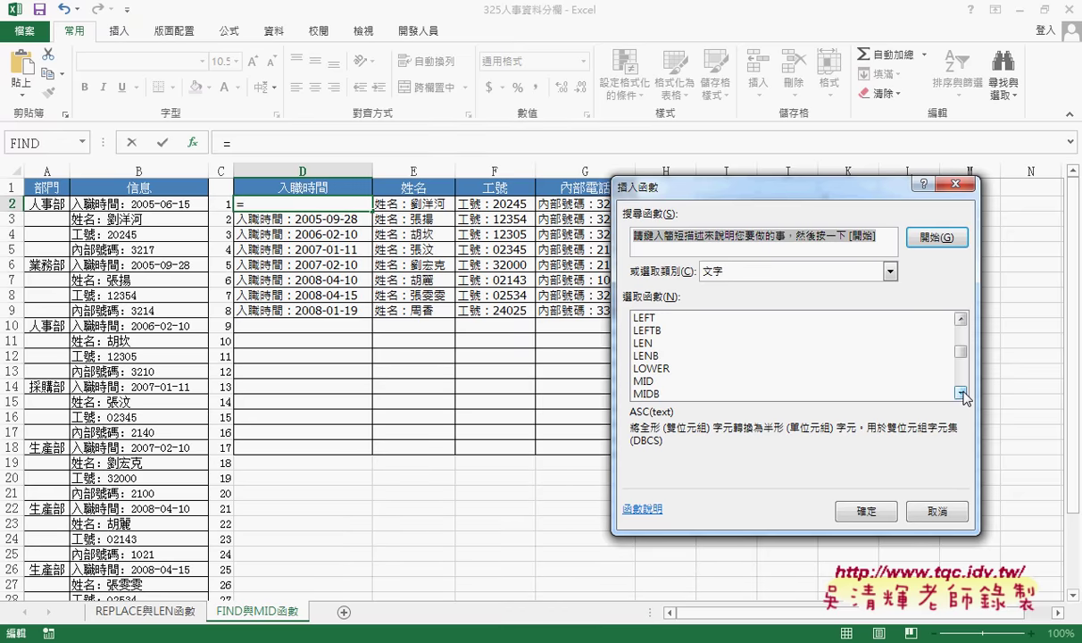
click(644, 382)
click(866, 511)
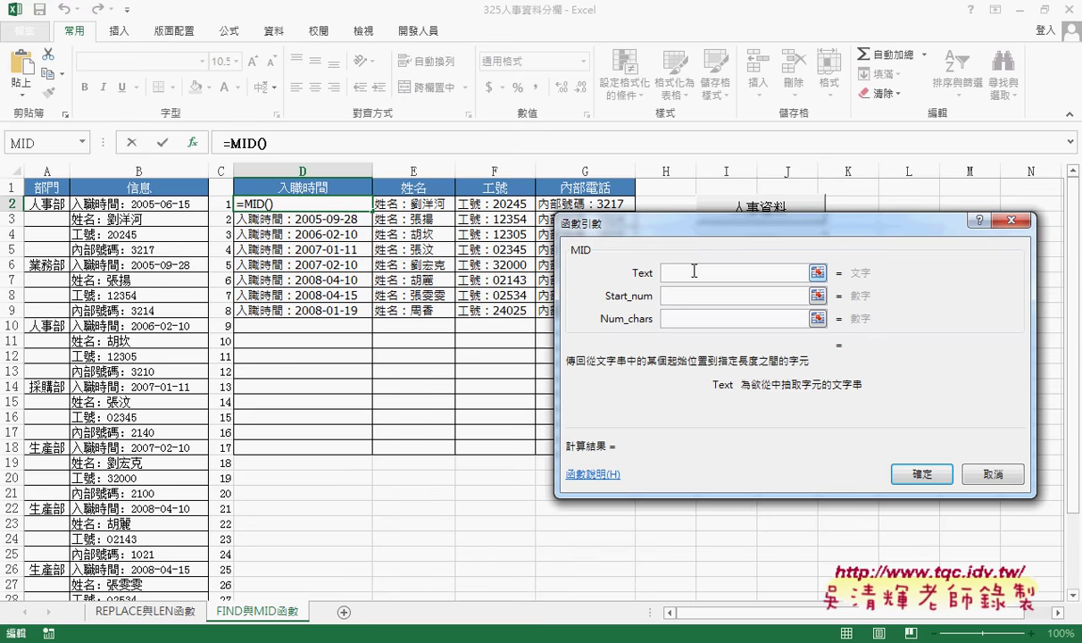
Paste the FIND expression into MID's Start_num argument.
right_click(694, 270)
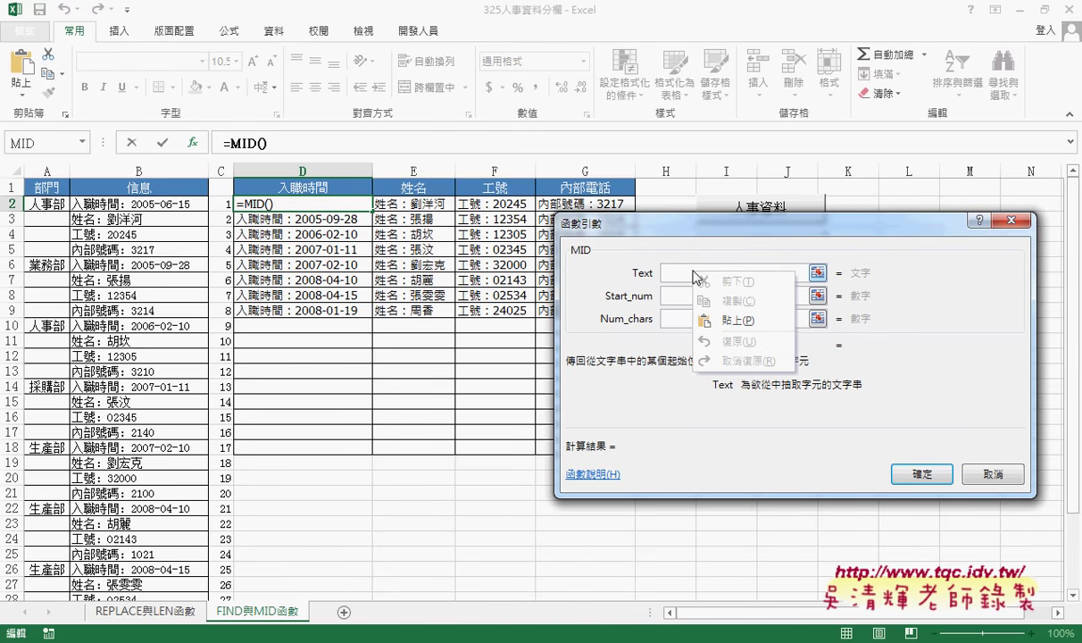
click(634, 292)
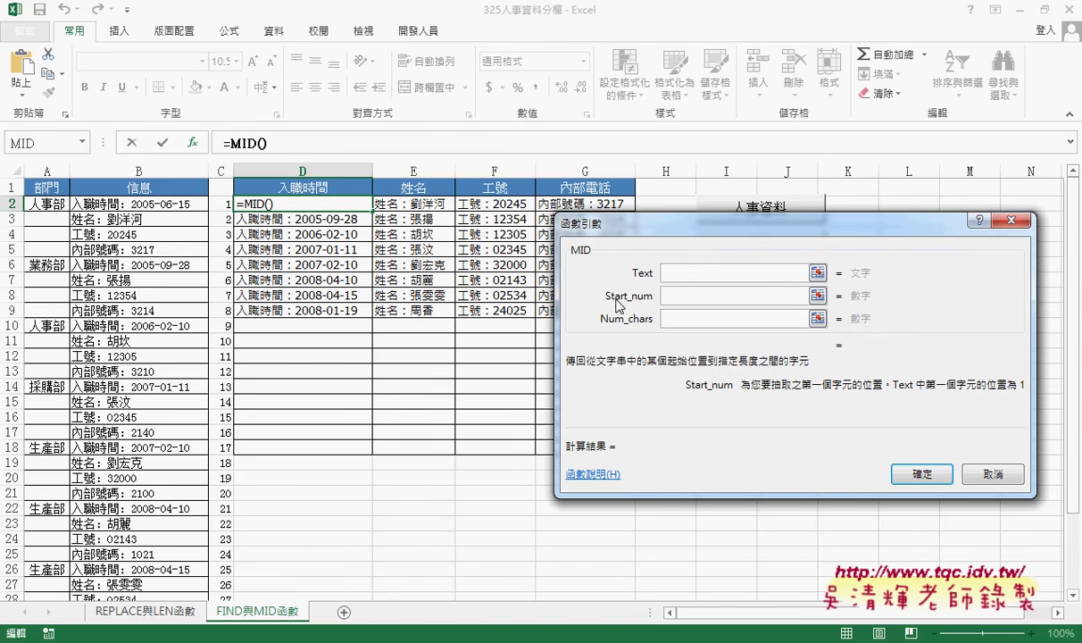
right_click(688, 295)
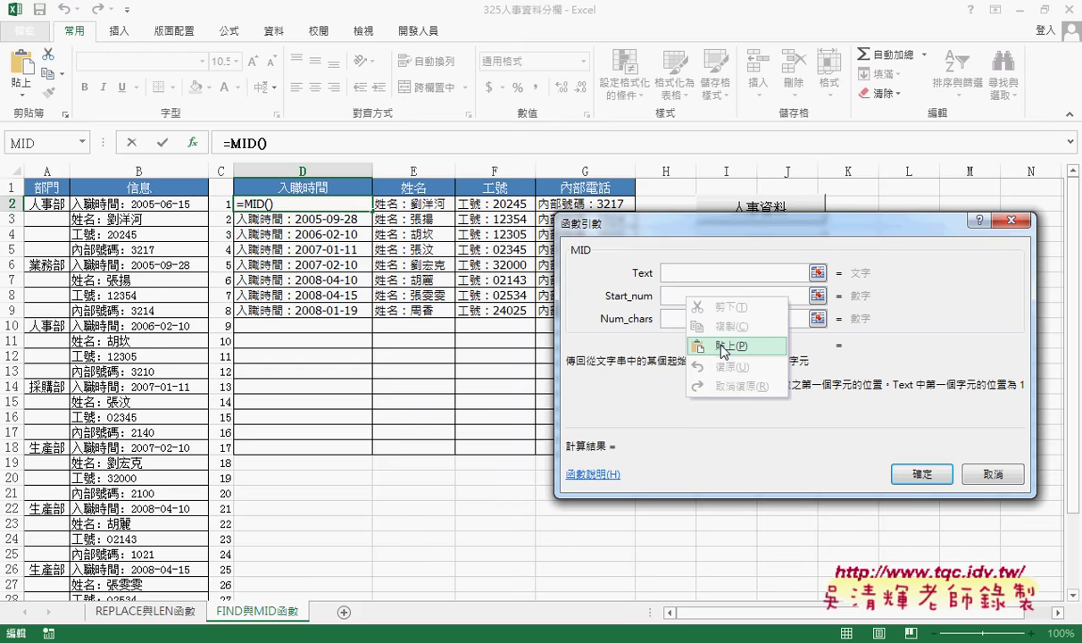
click(723, 344)
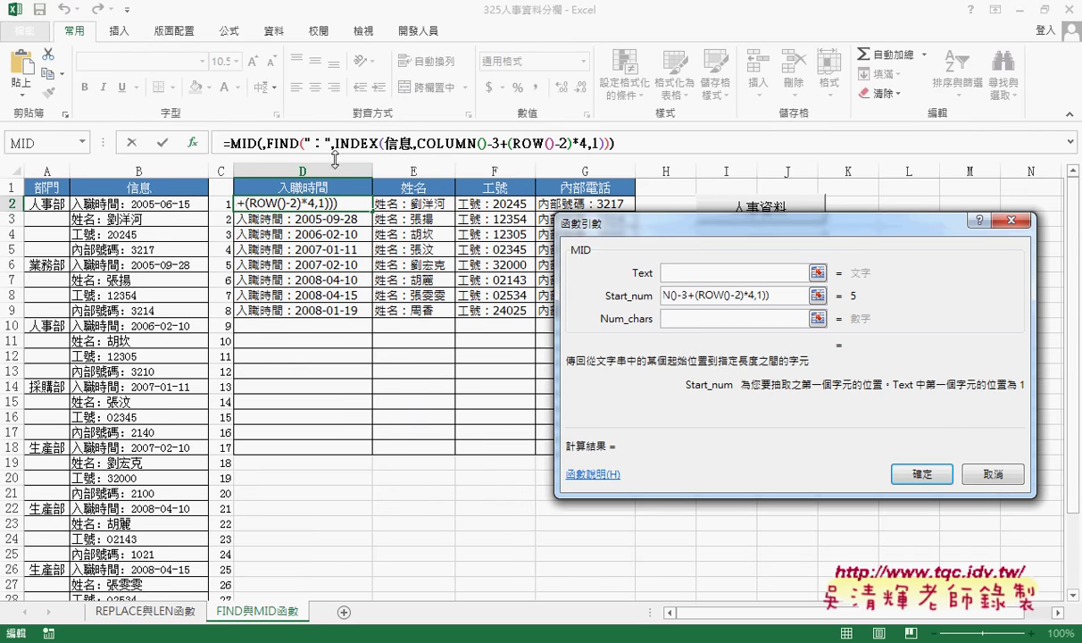
Paste into Text and trim it to INDEX(信息,COLUMN()-3+(ROW()-2)*4,1), then select it.
click(686, 272)
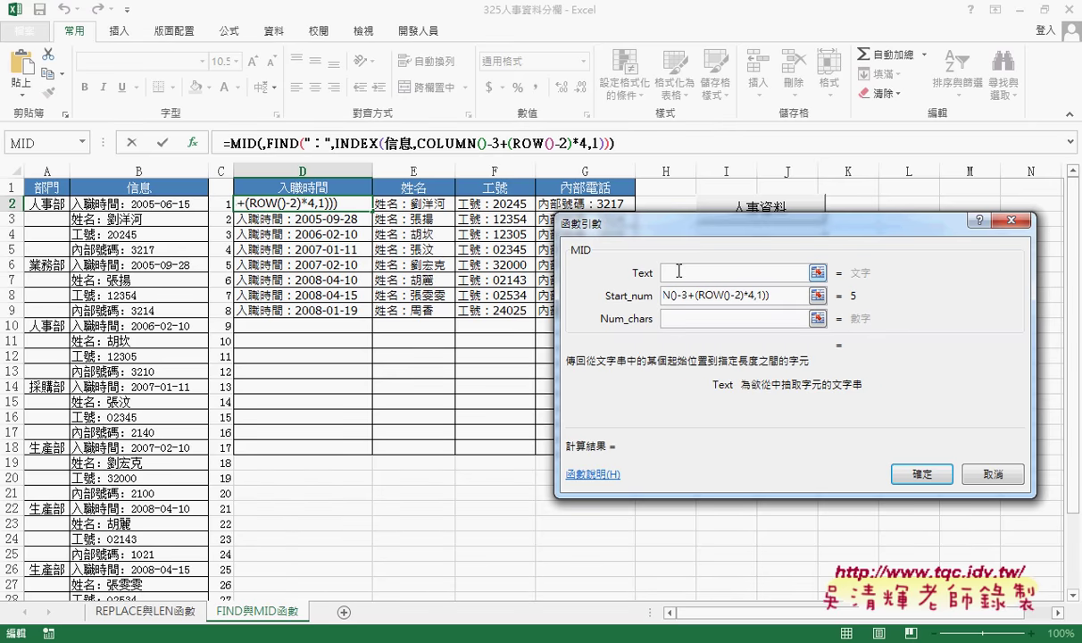
right_click(683, 272)
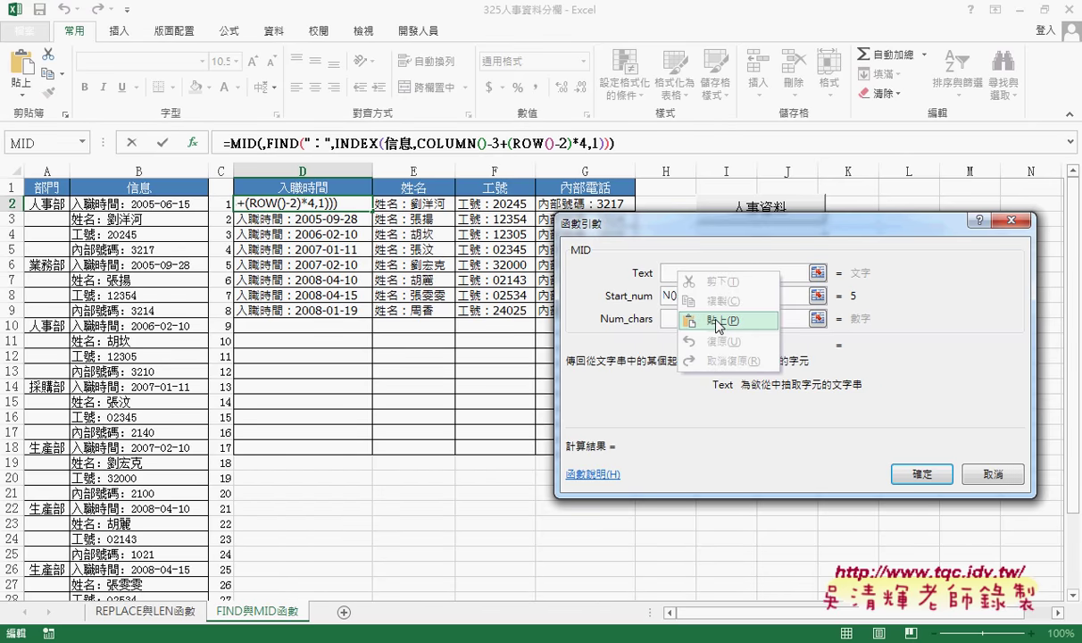
click(719, 322)
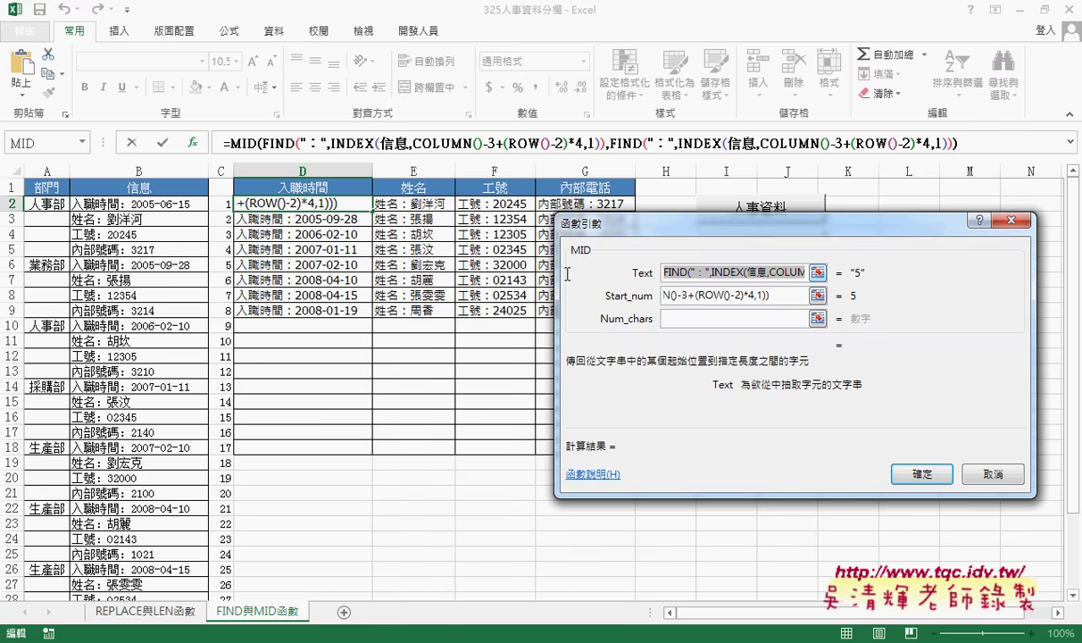
double_click(688, 272)
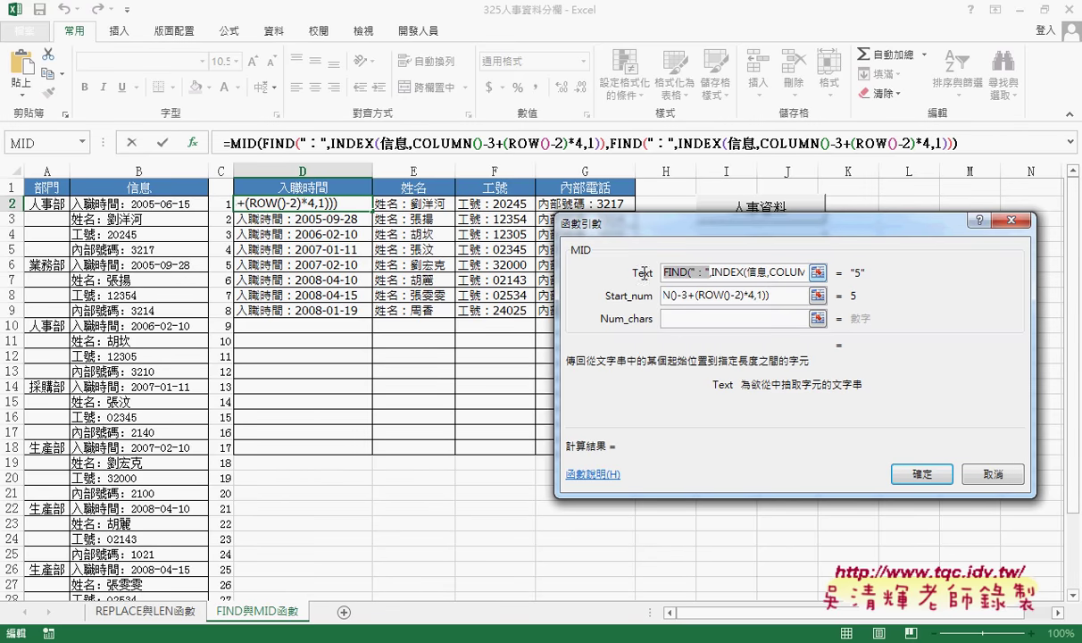
key(Delete)
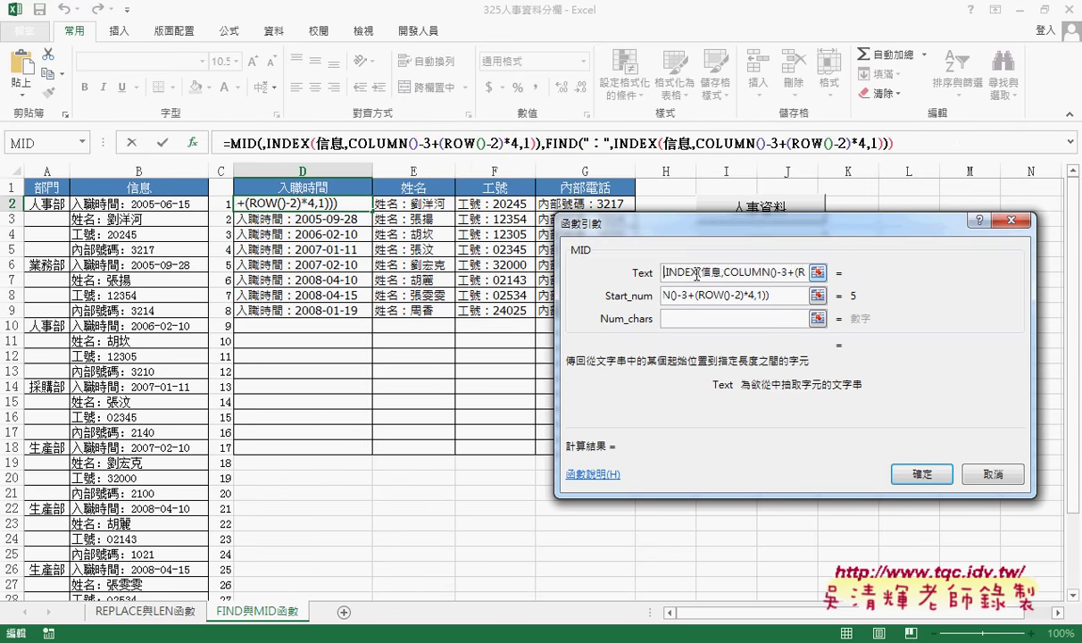
key(Delete)
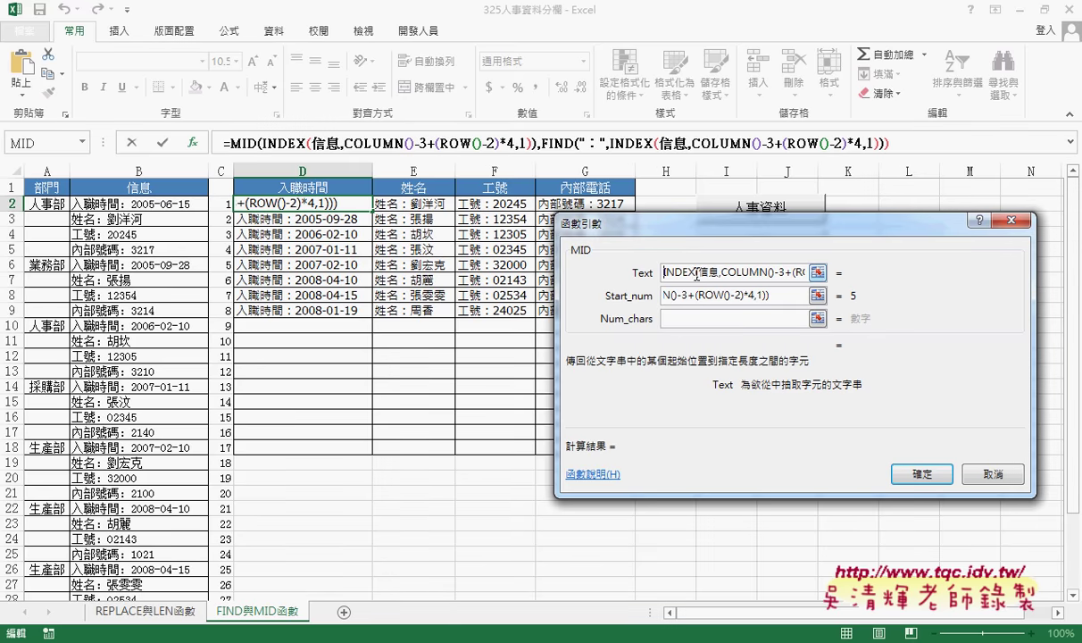
key(End)
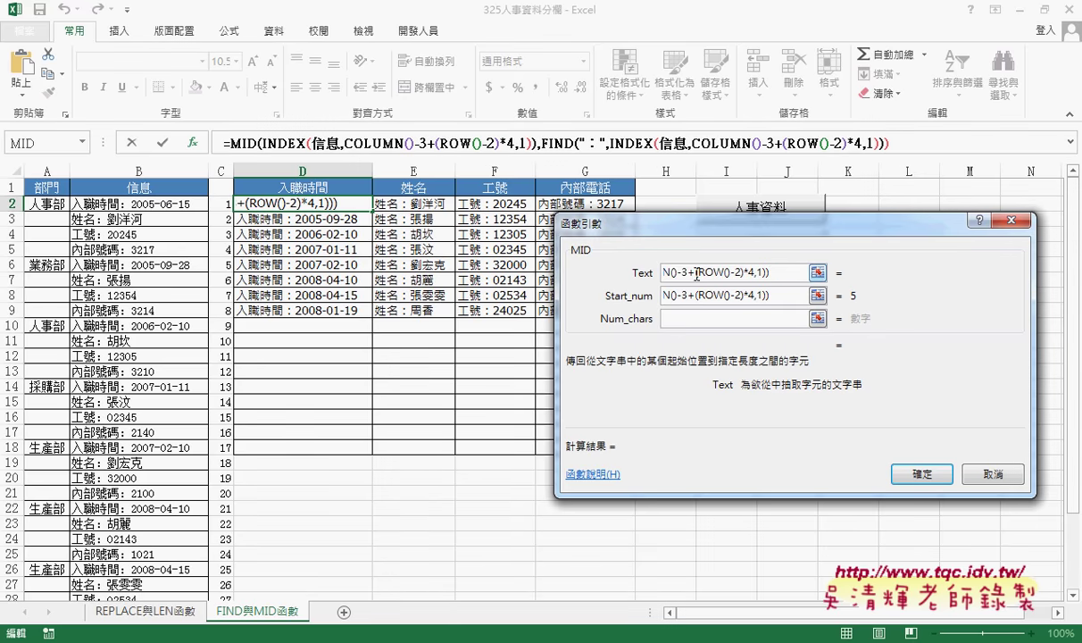
key(BackSpace)
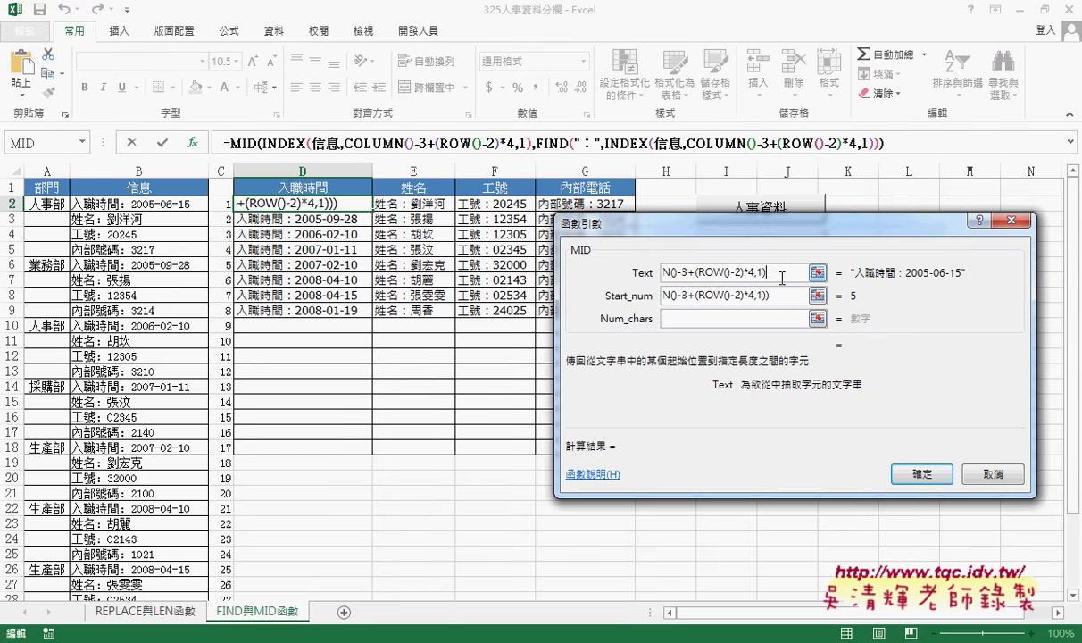
key(shift+Home)
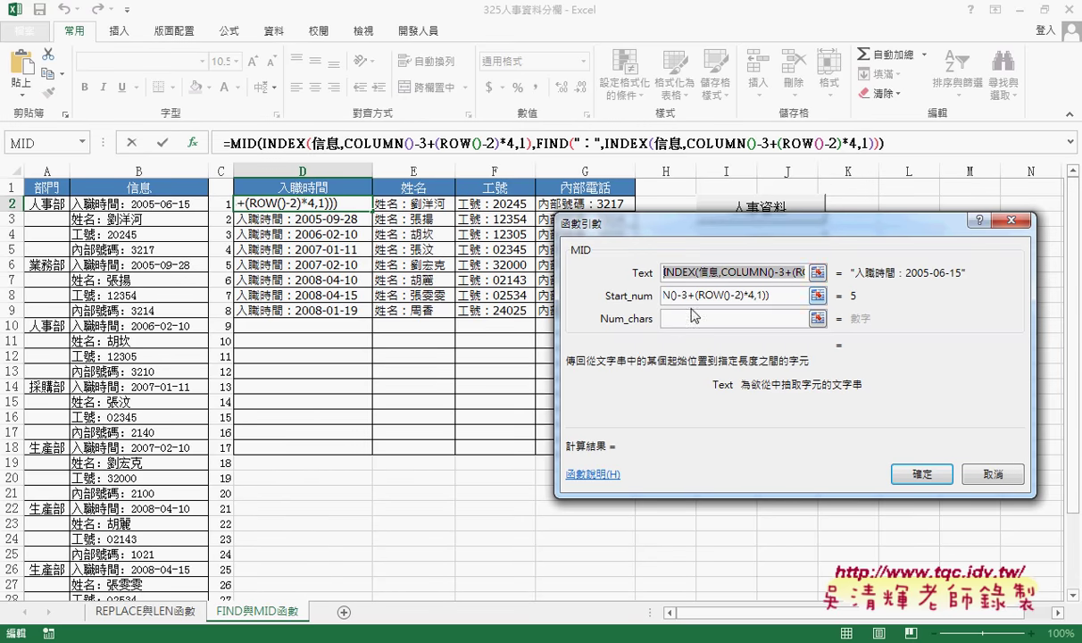
right_click(719, 273)
Copy the INDEX expression into a new Notepad note, then minimize Notepad back to Excel.
click(748, 305)
key(super)
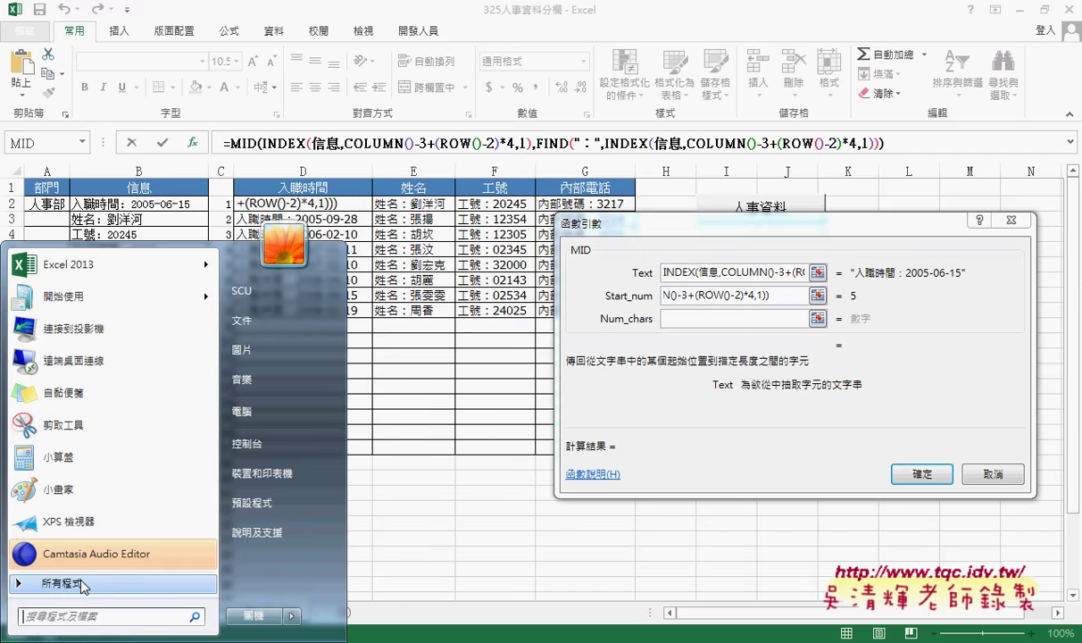
click(81, 583)
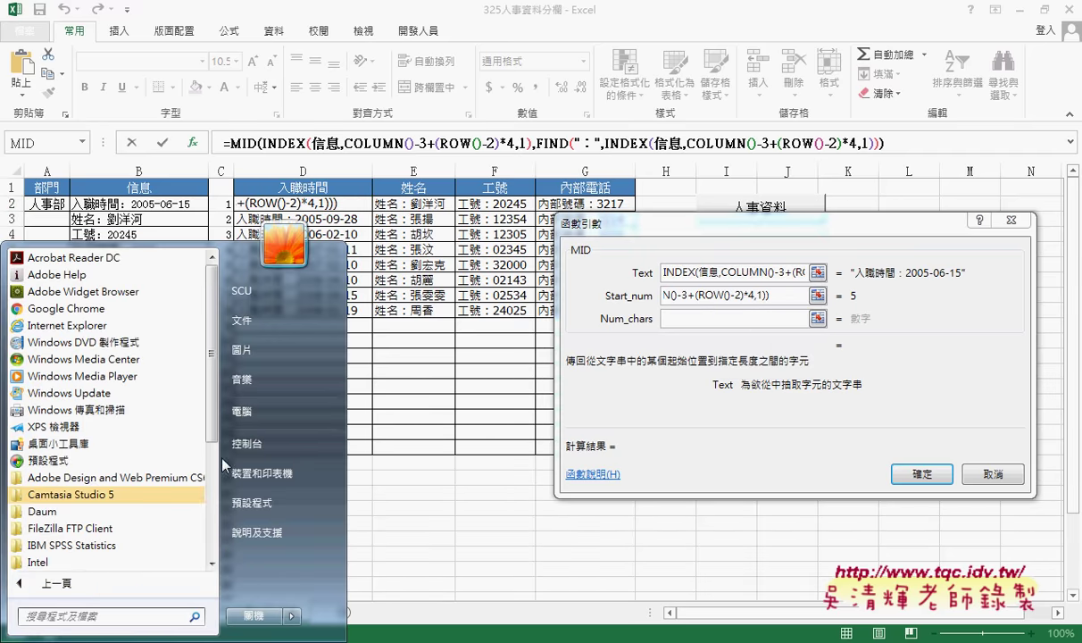
click(208, 501)
click(58, 494)
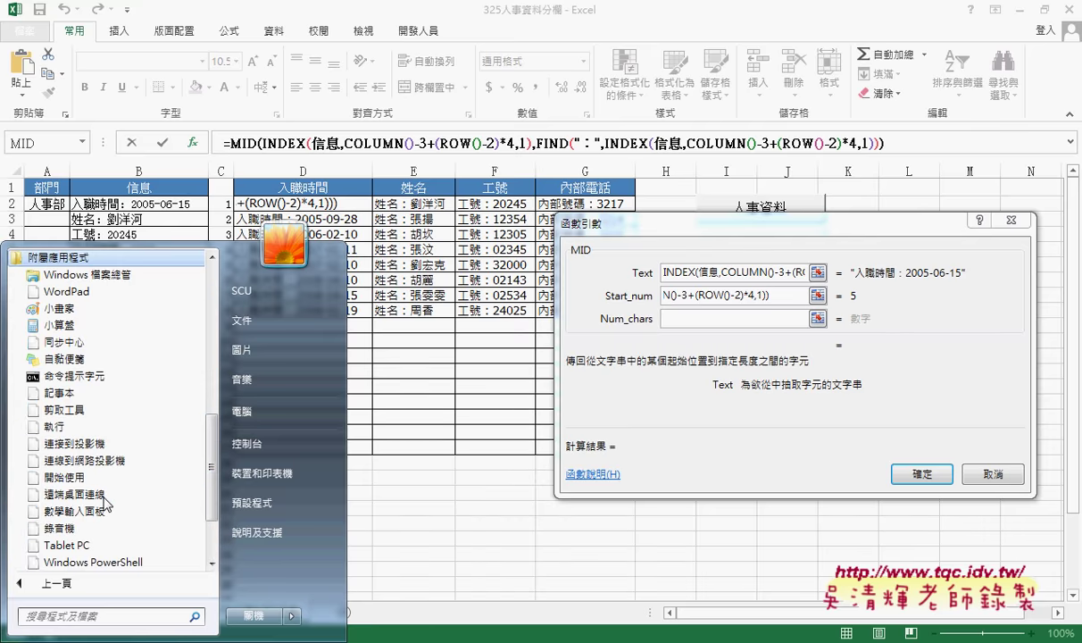
click(205, 373)
right_click(411, 294)
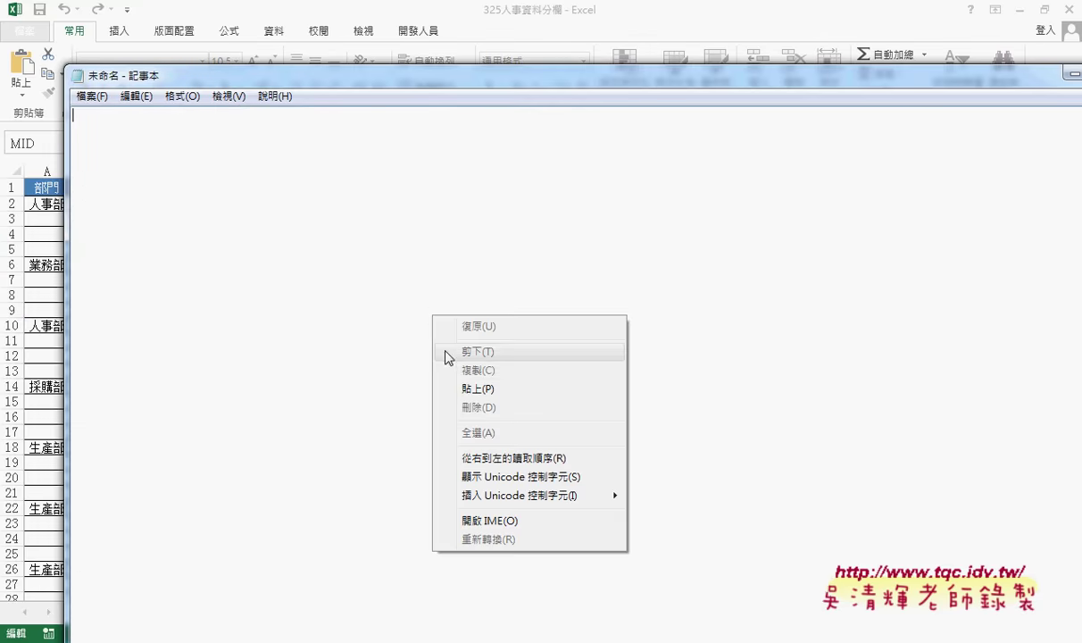
click(441, 366)
key(ctrl+a)
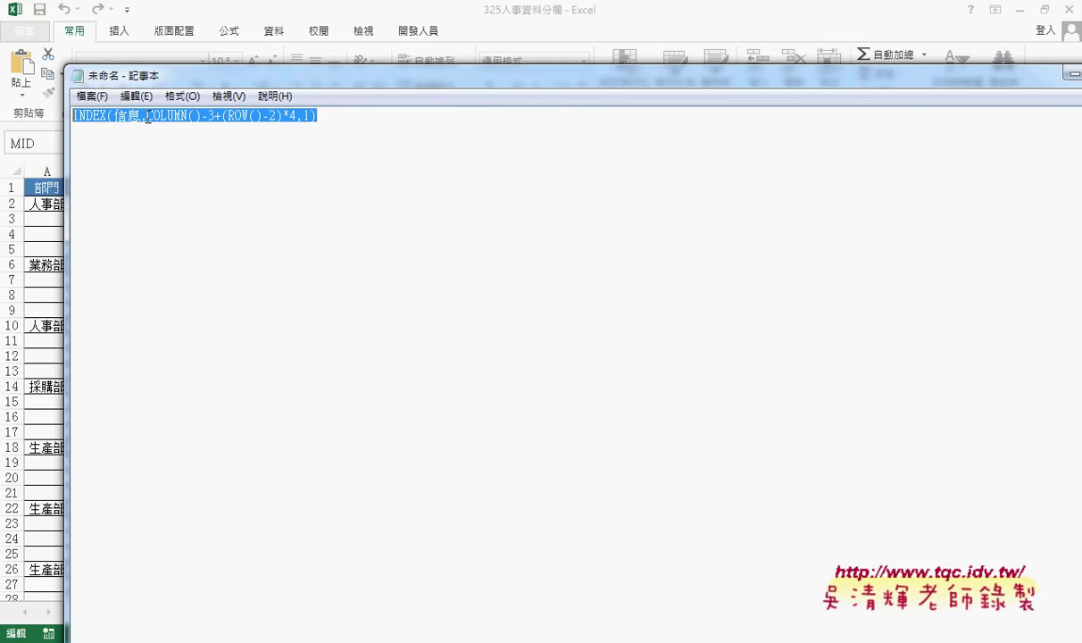
click(1072, 74)
click(705, 295)
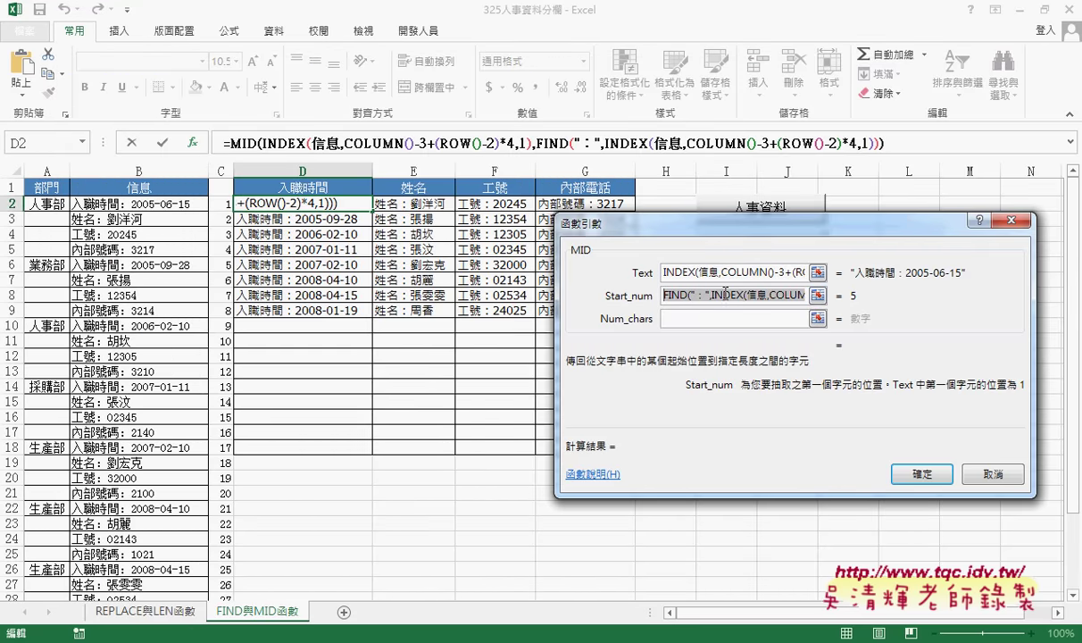
Append +1 to MID's Start_num so the start position becomes 6.
key(Tab)
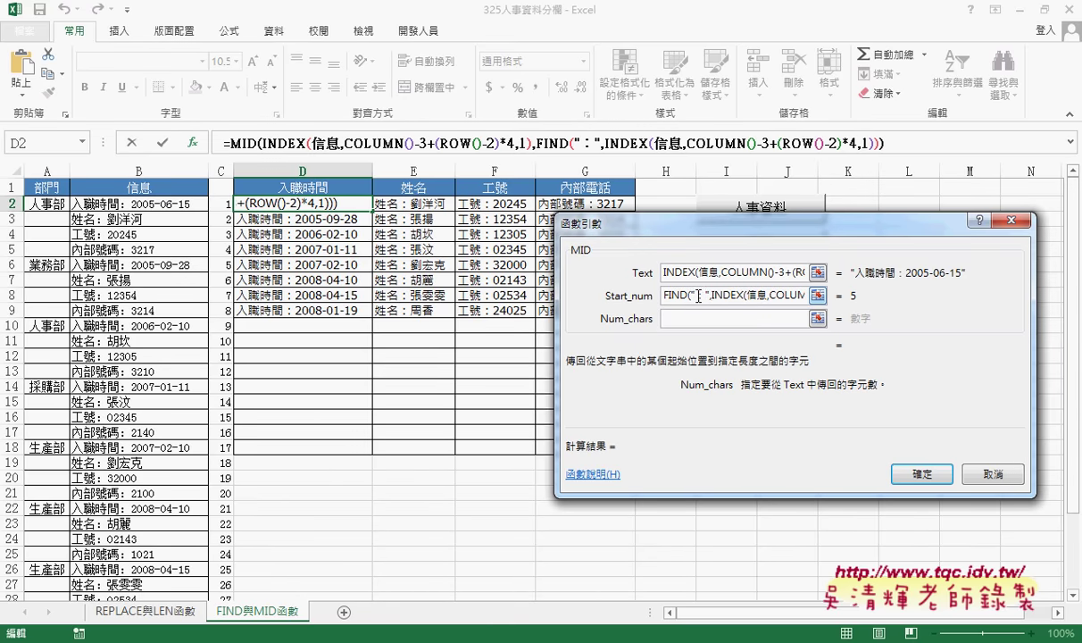
drag(699, 296, 867, 288)
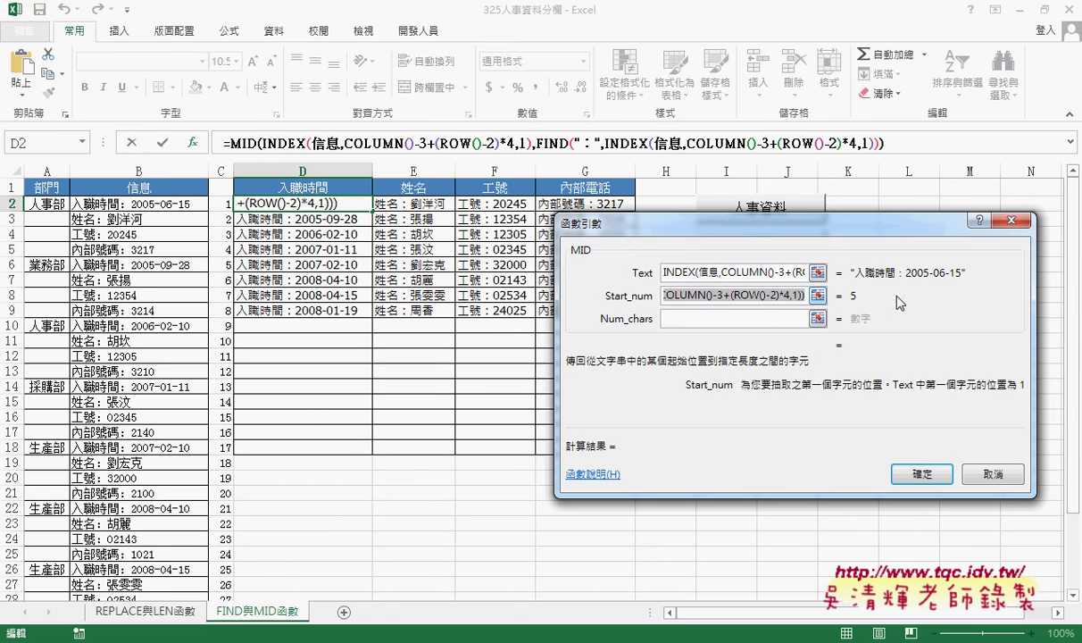
click(774, 294)
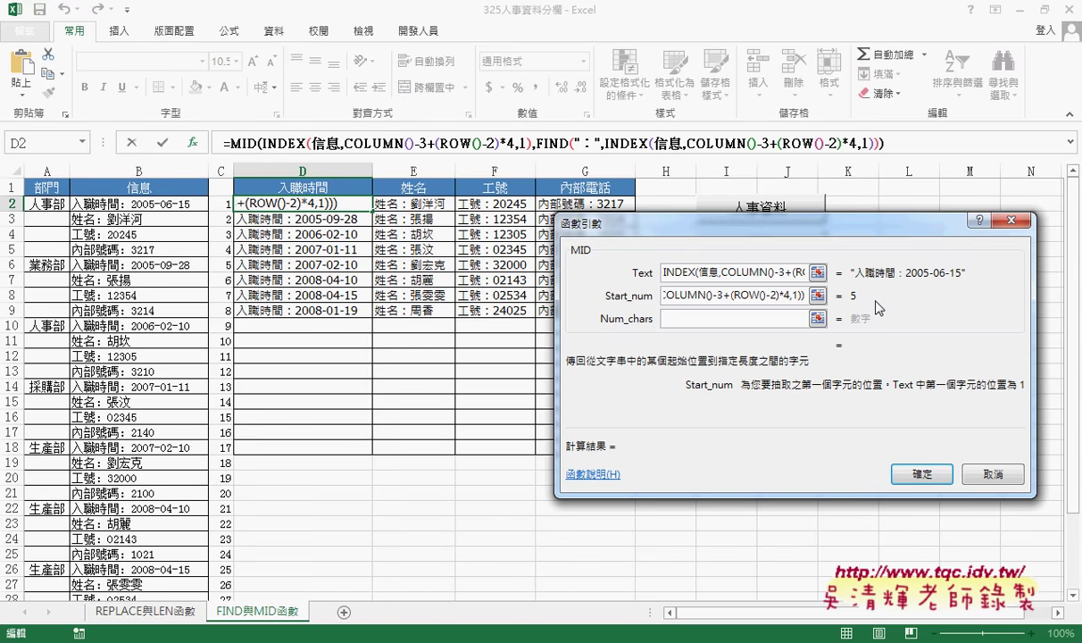
text(+)
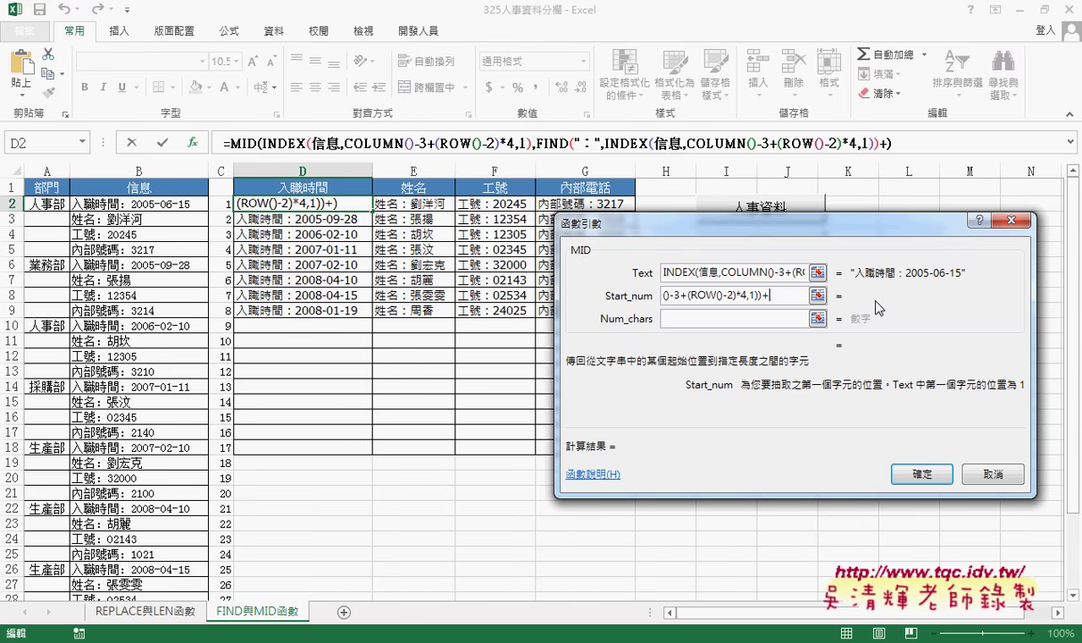
text(1)
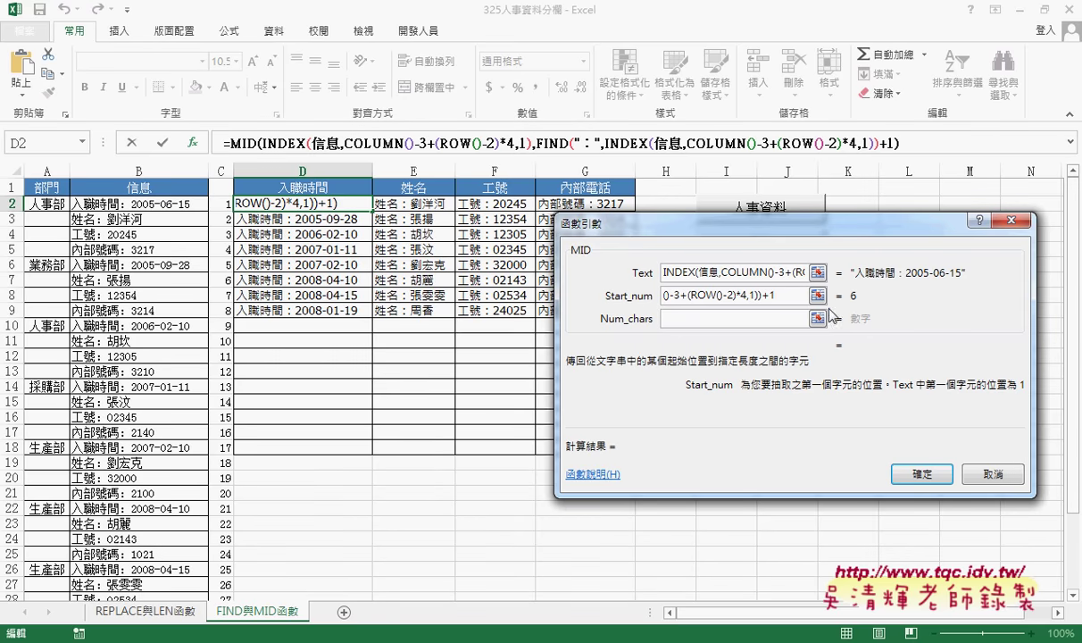
Set Num_chars to 99 and confirm, so D2 displays 2005-06-15.
click(750, 318)
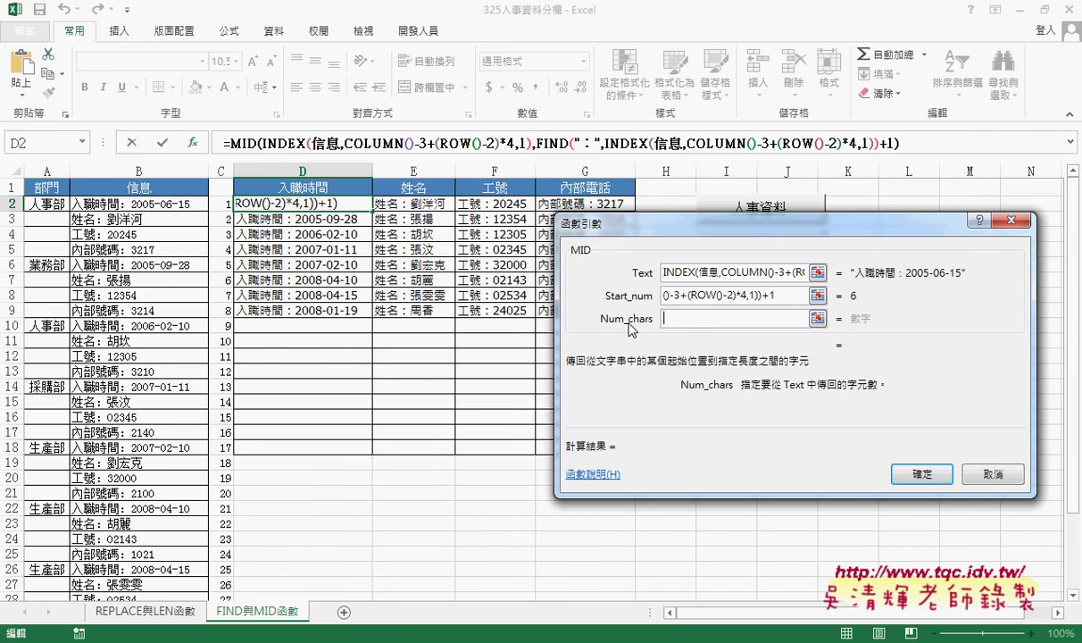
text(9)
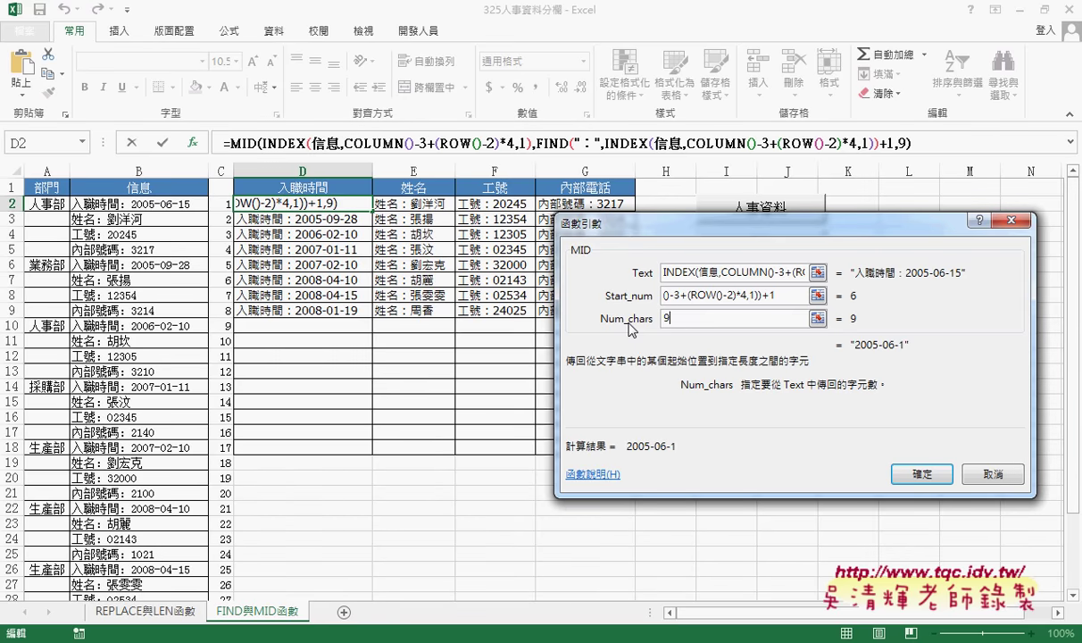
text(9)
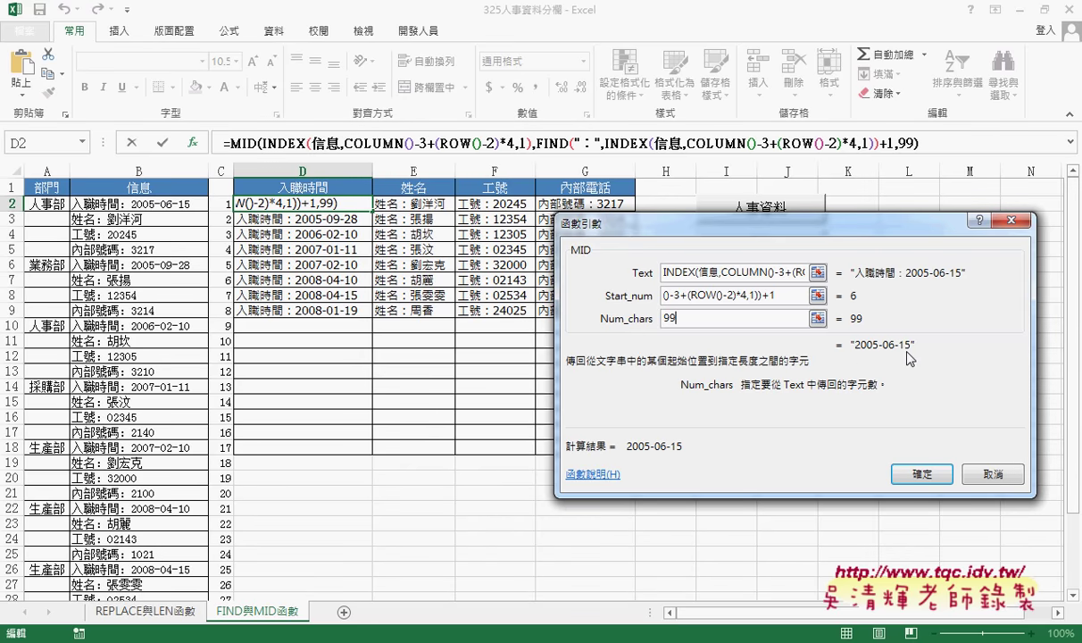
double_click(715, 318)
click(924, 480)
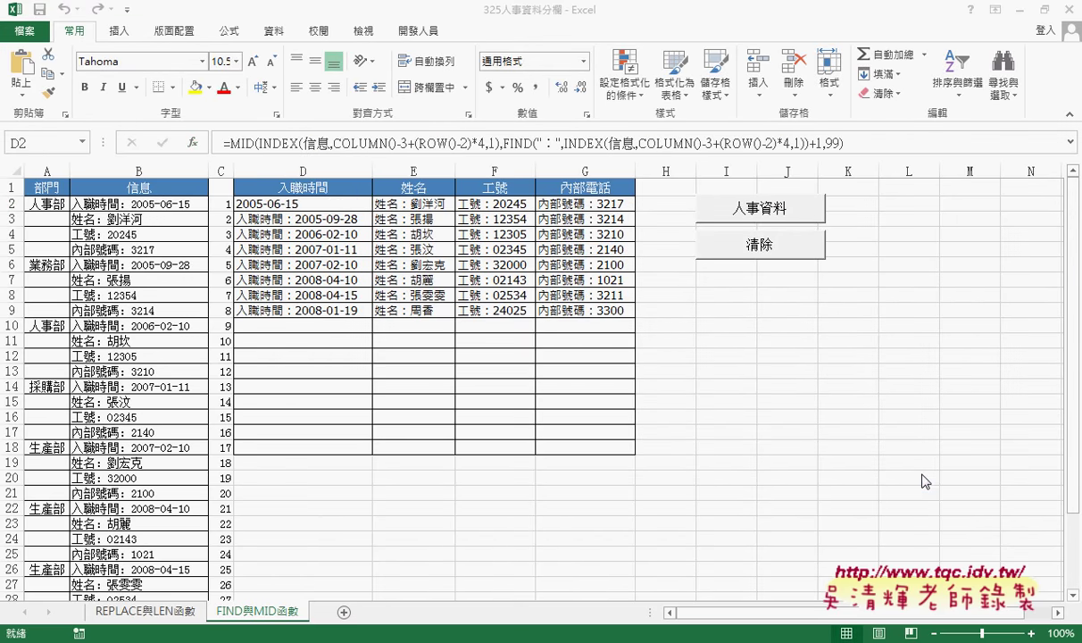
Copy D2's MID formula across and down through G9, then reselect D2 alone.
click(312, 190)
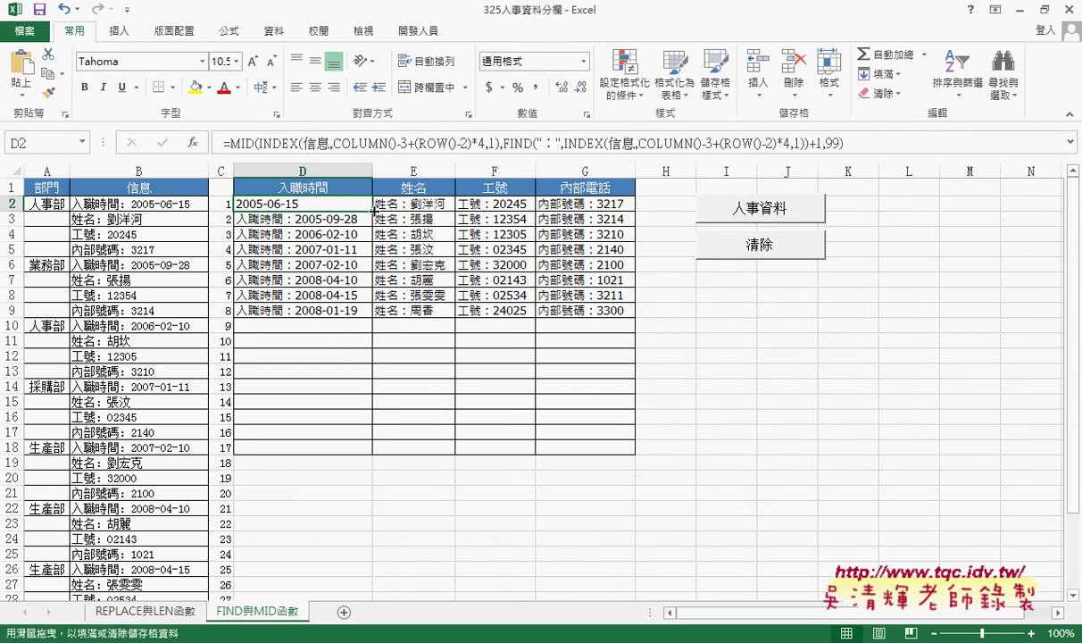
mouse_move(372, 210)
mouse_down()
mouse_move(597, 208)
mouse_move(638, 317)
mouse_up()
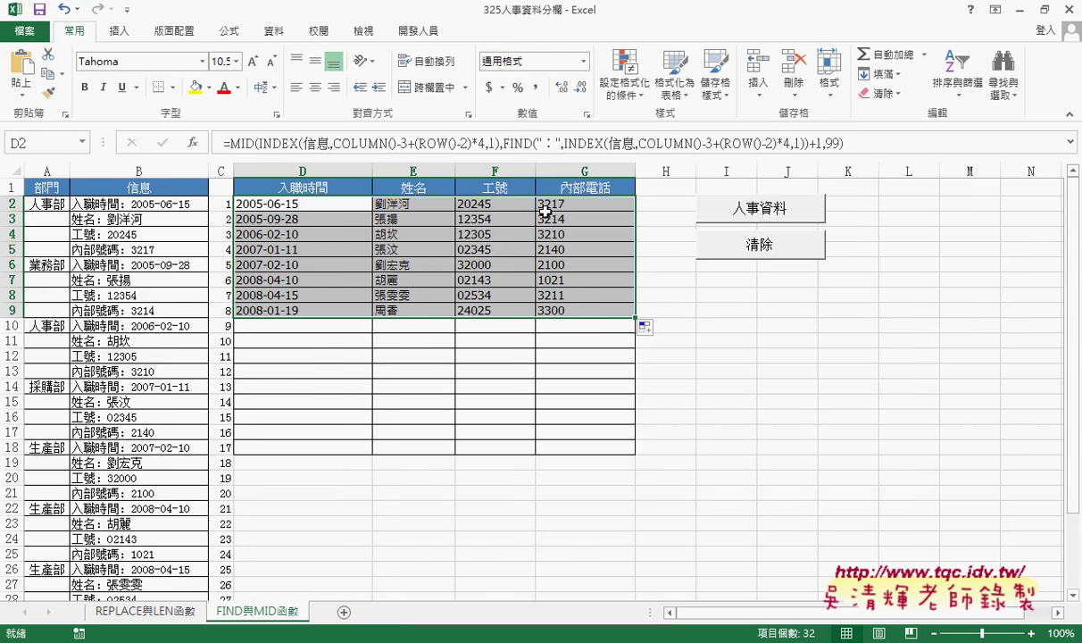
click(308, 200)
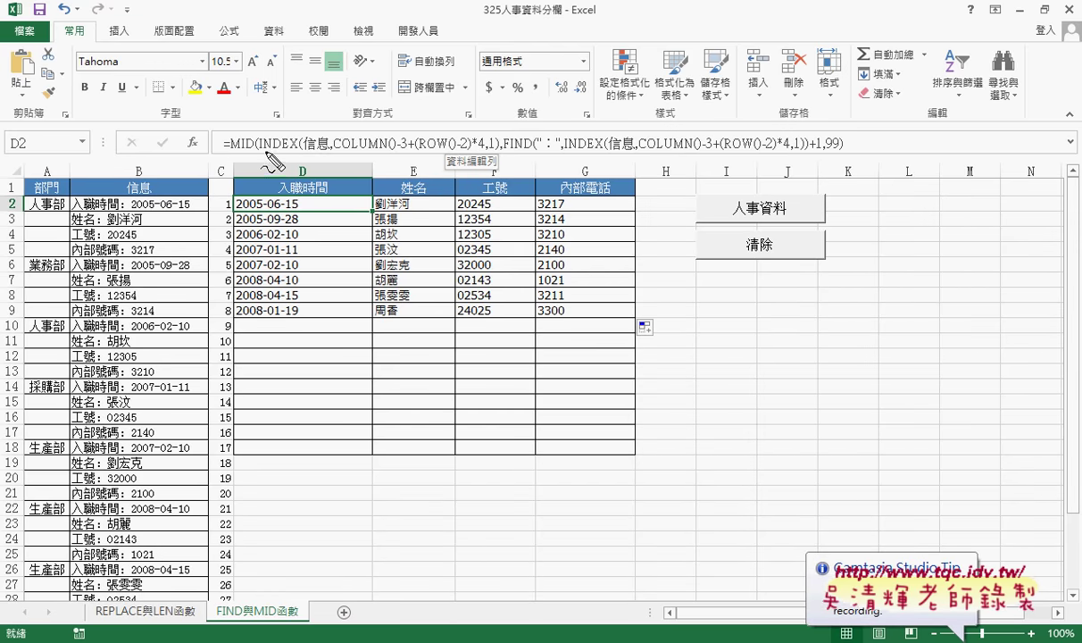
Mark the INDEX, FIND and +1,99 parts of the formula in red ink, then erase the ink.
drag(262, 152, 485, 153)
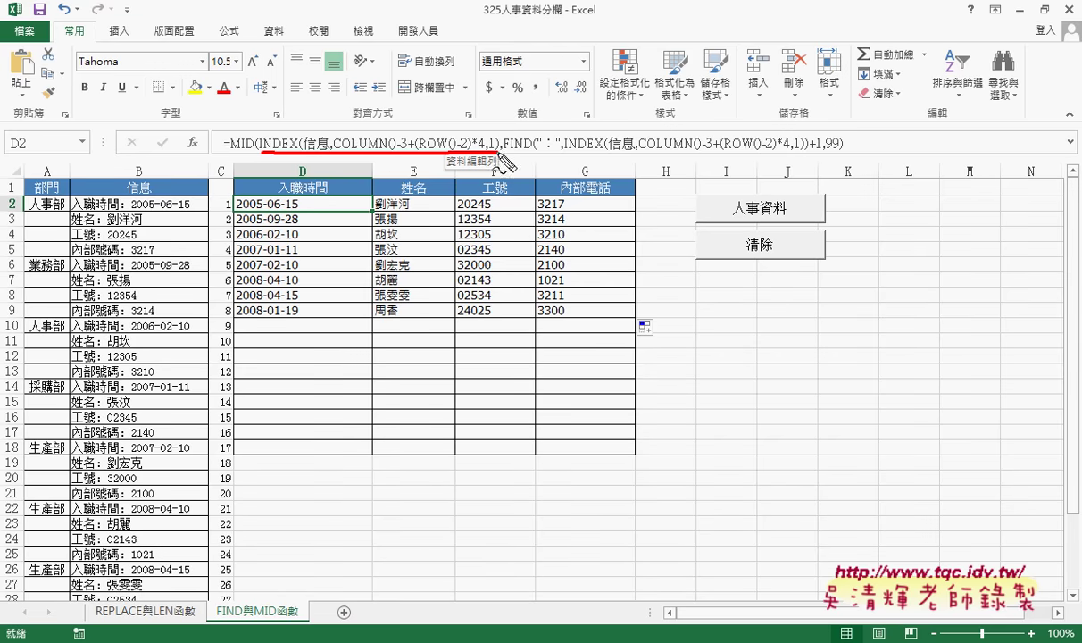
mouse_move(339, 81)
mouse_down()
mouse_move(368, 127)
mouse_move(384, 86)
mouse_up()
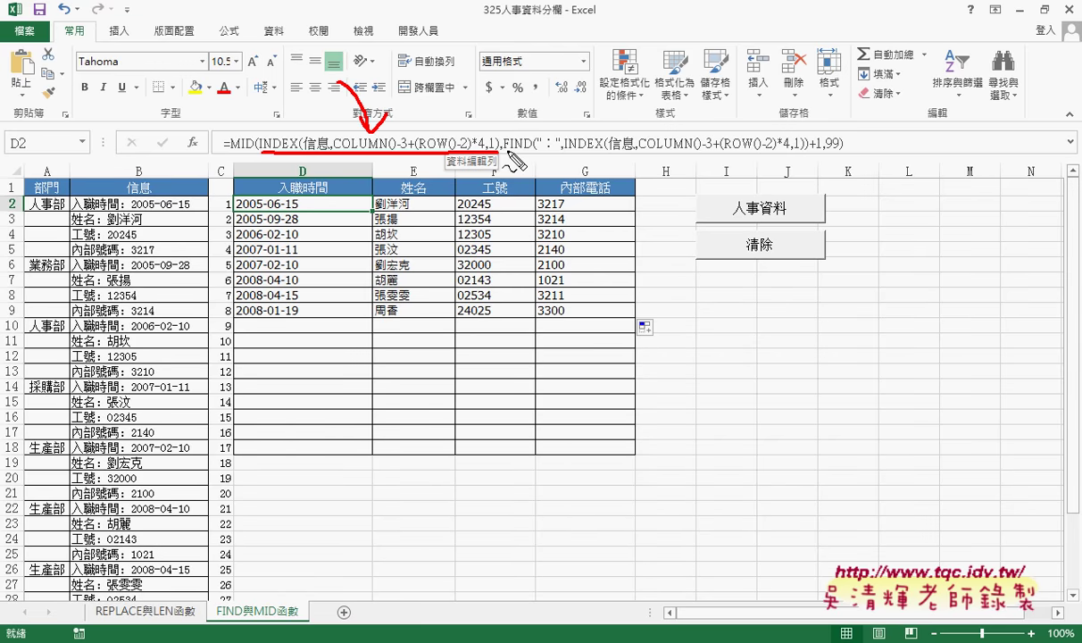
drag(506, 152, 800, 150)
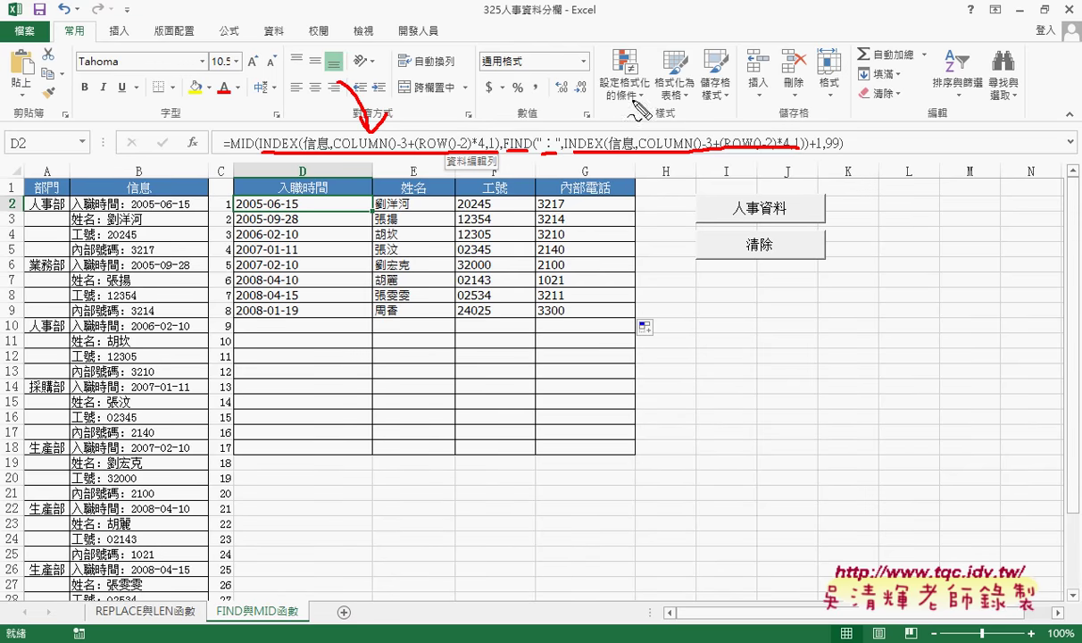
drag(641, 87, 657, 133)
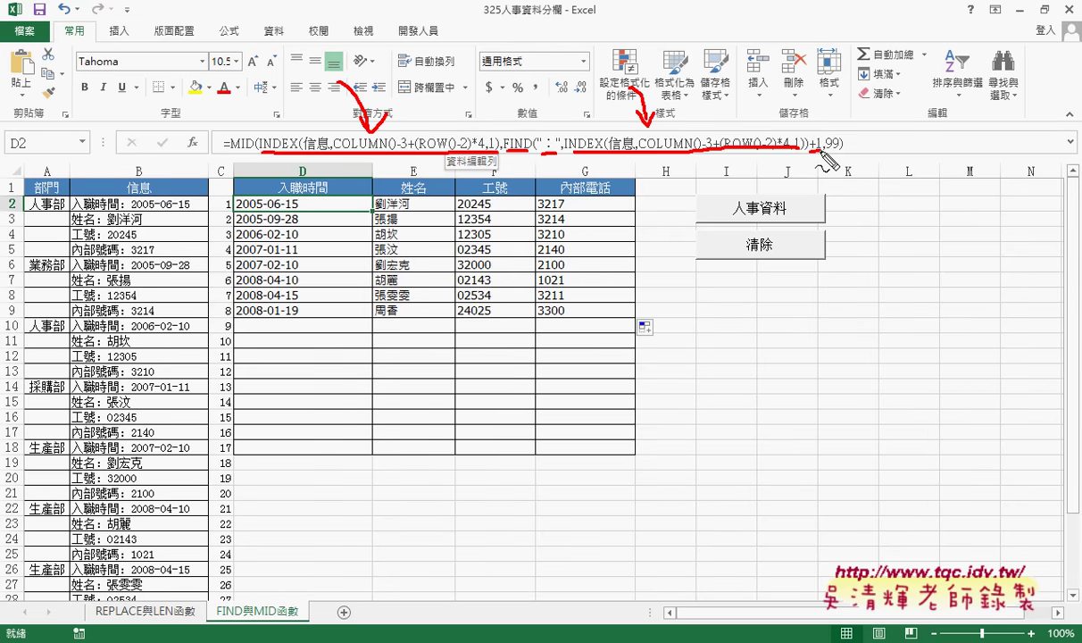
drag(822, 154, 844, 151)
key(Escape)
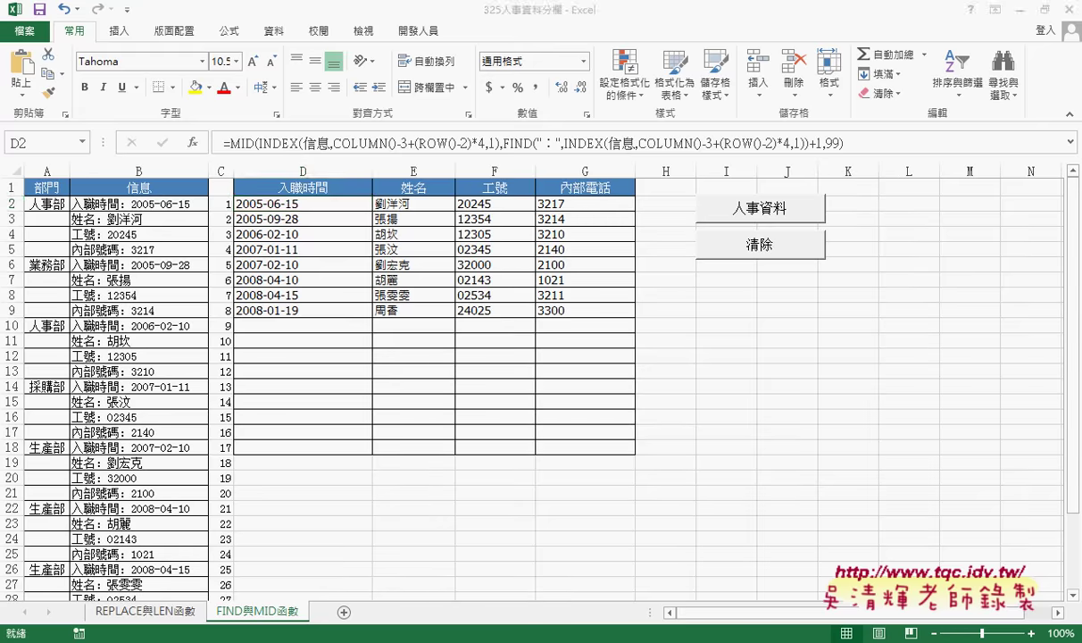
Select the two-line MID formula in the Google Docs notes' FIND與MID函數 section.
click(181, 571)
click(253, 339)
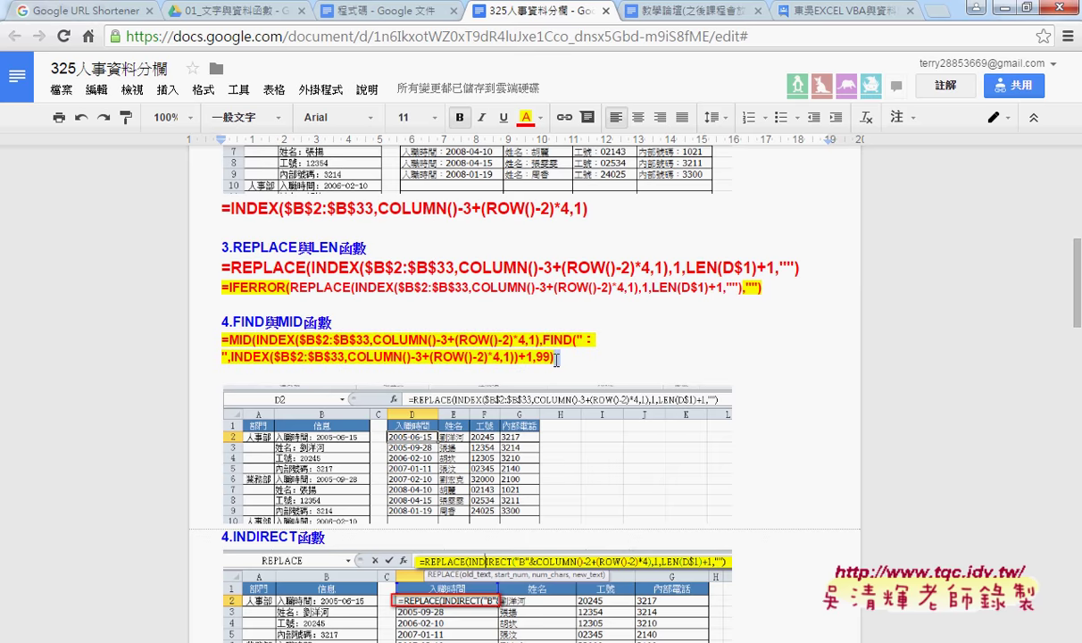
drag(554, 357, 207, 342)
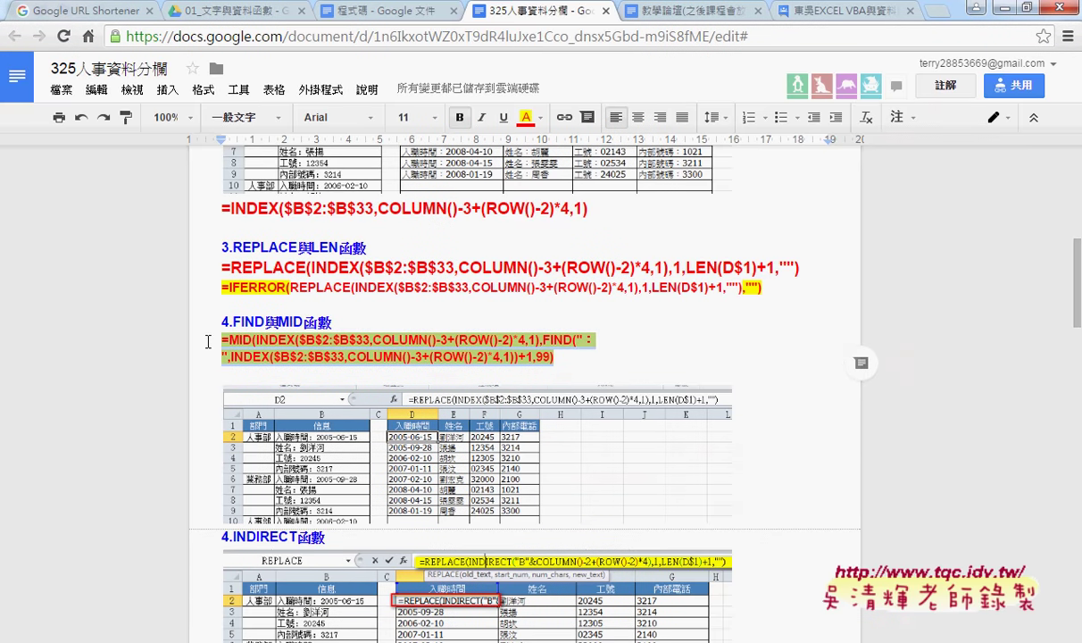